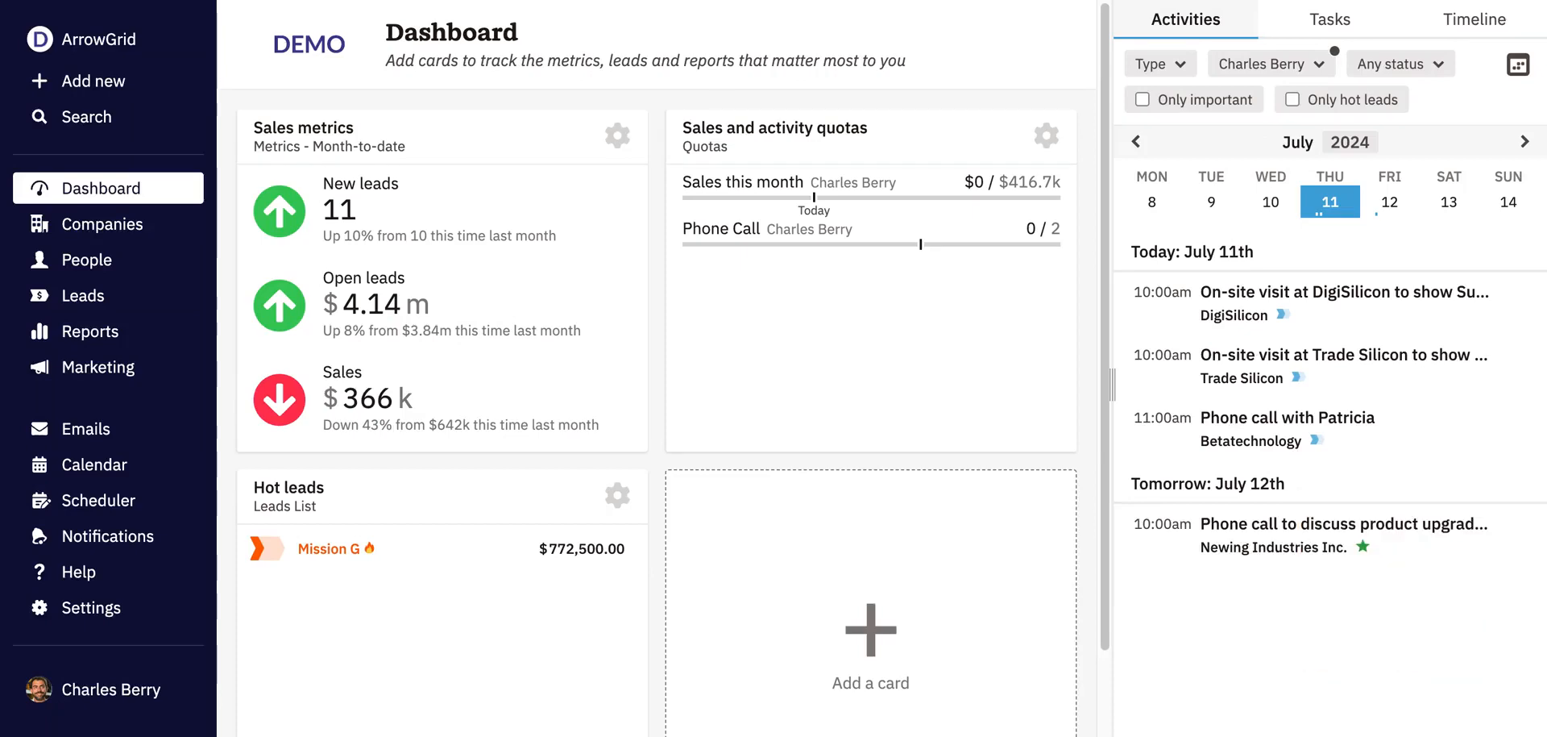
Create a marketing newsletter named "Product updates".
click(132, 370)
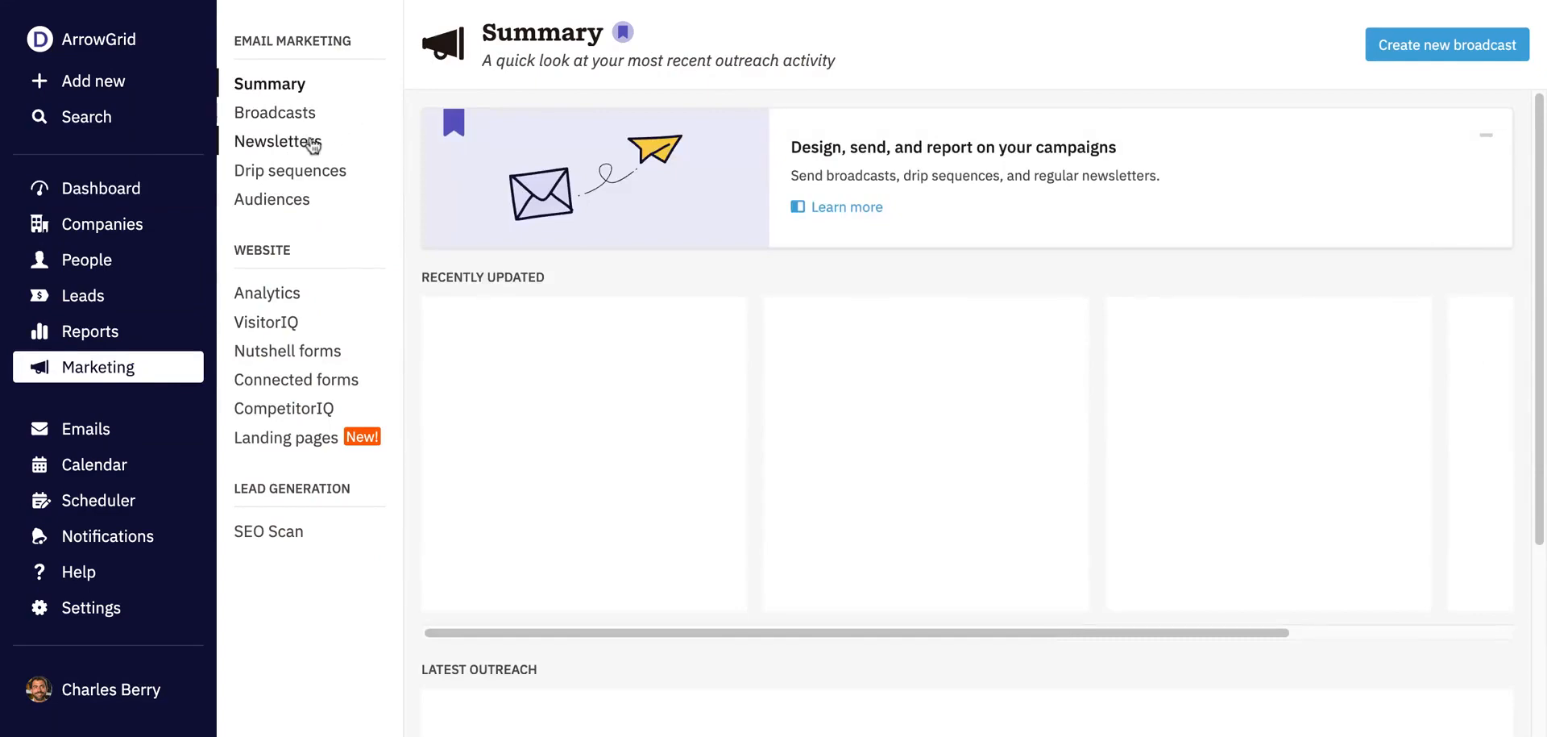
click(303, 145)
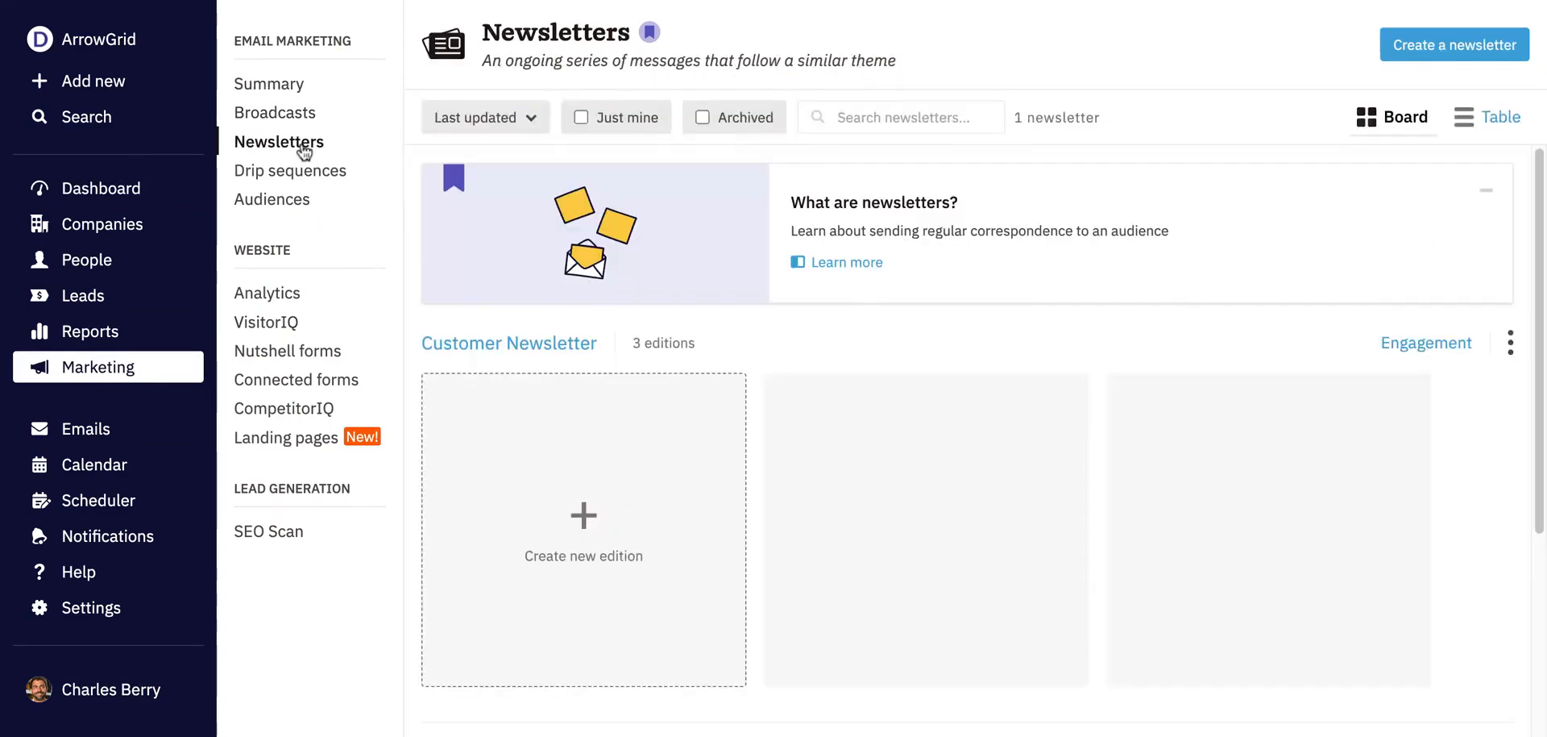
click(1453, 57)
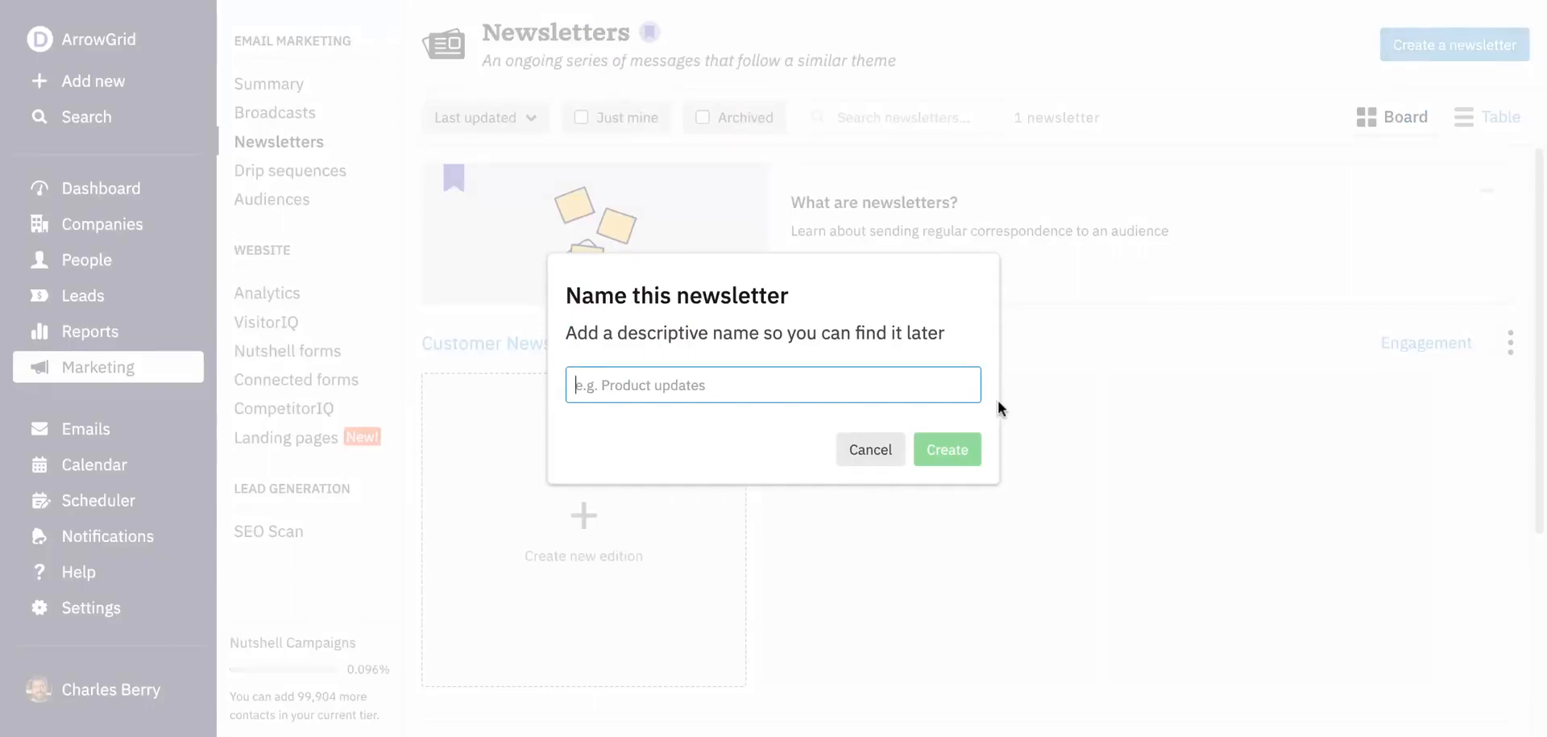
text(Product)
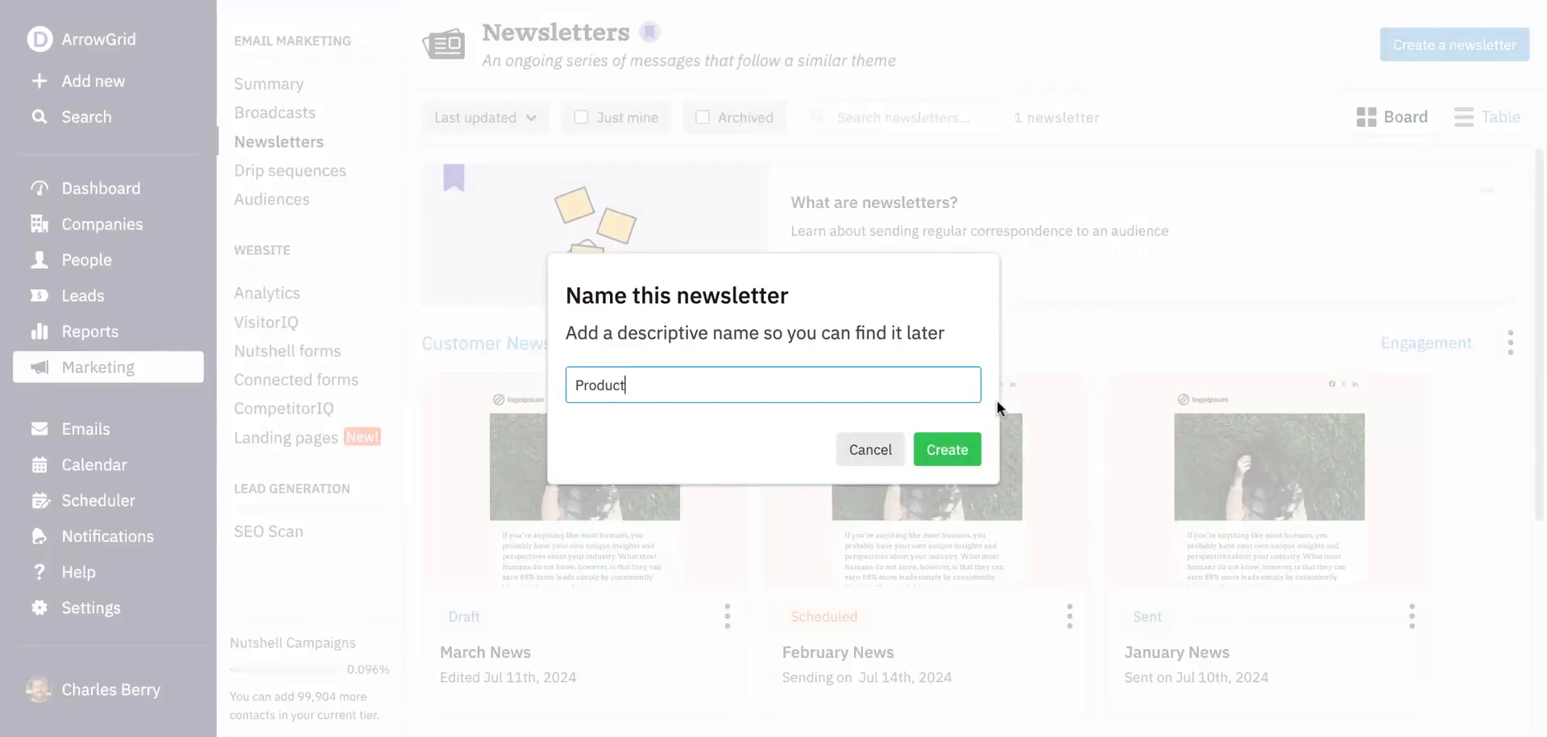
text( updates)
click(964, 454)
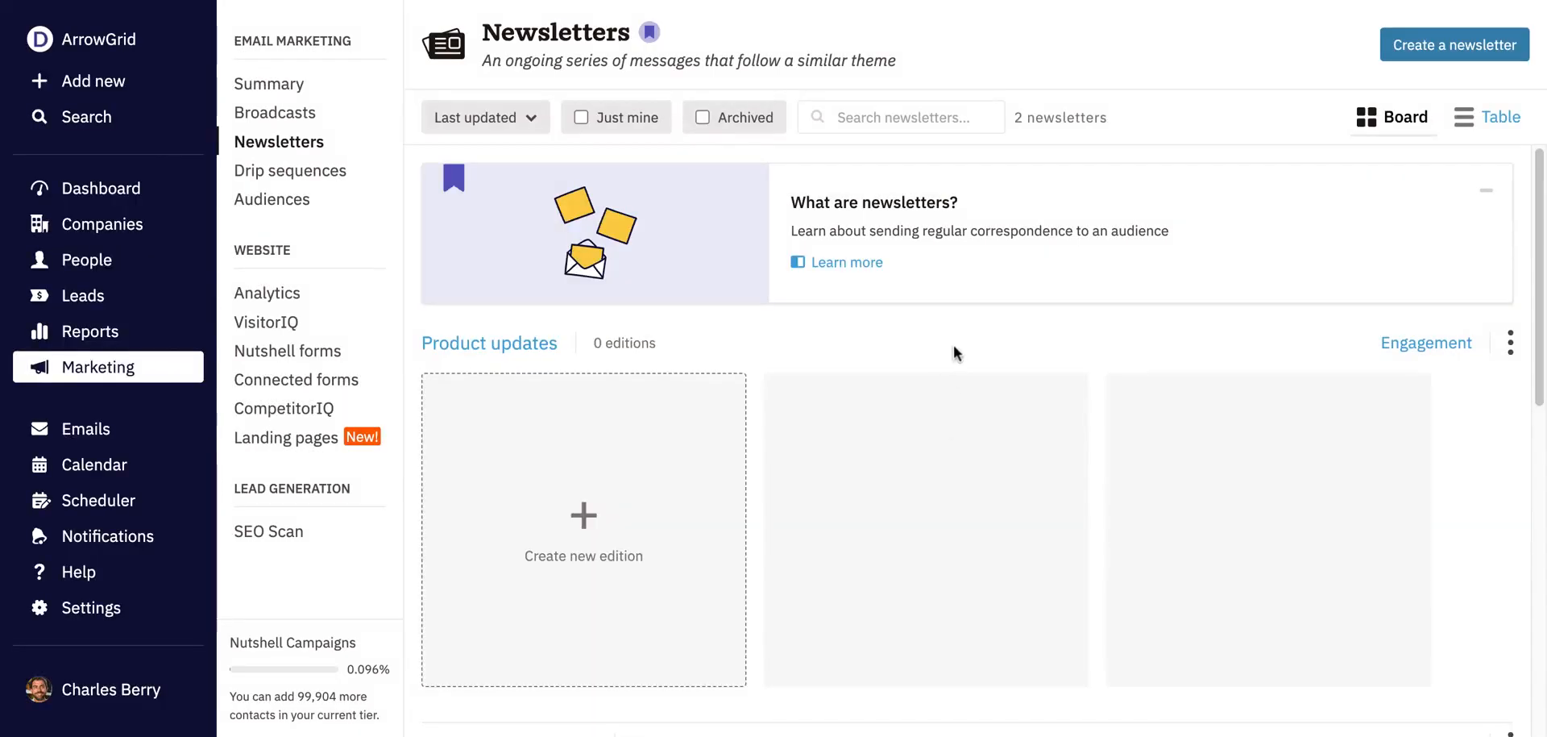
Start a new edition of Product updates from the newsletter template "Mountain climber with recap stats and photo blocks".
scroll(953, 343, down, 1)
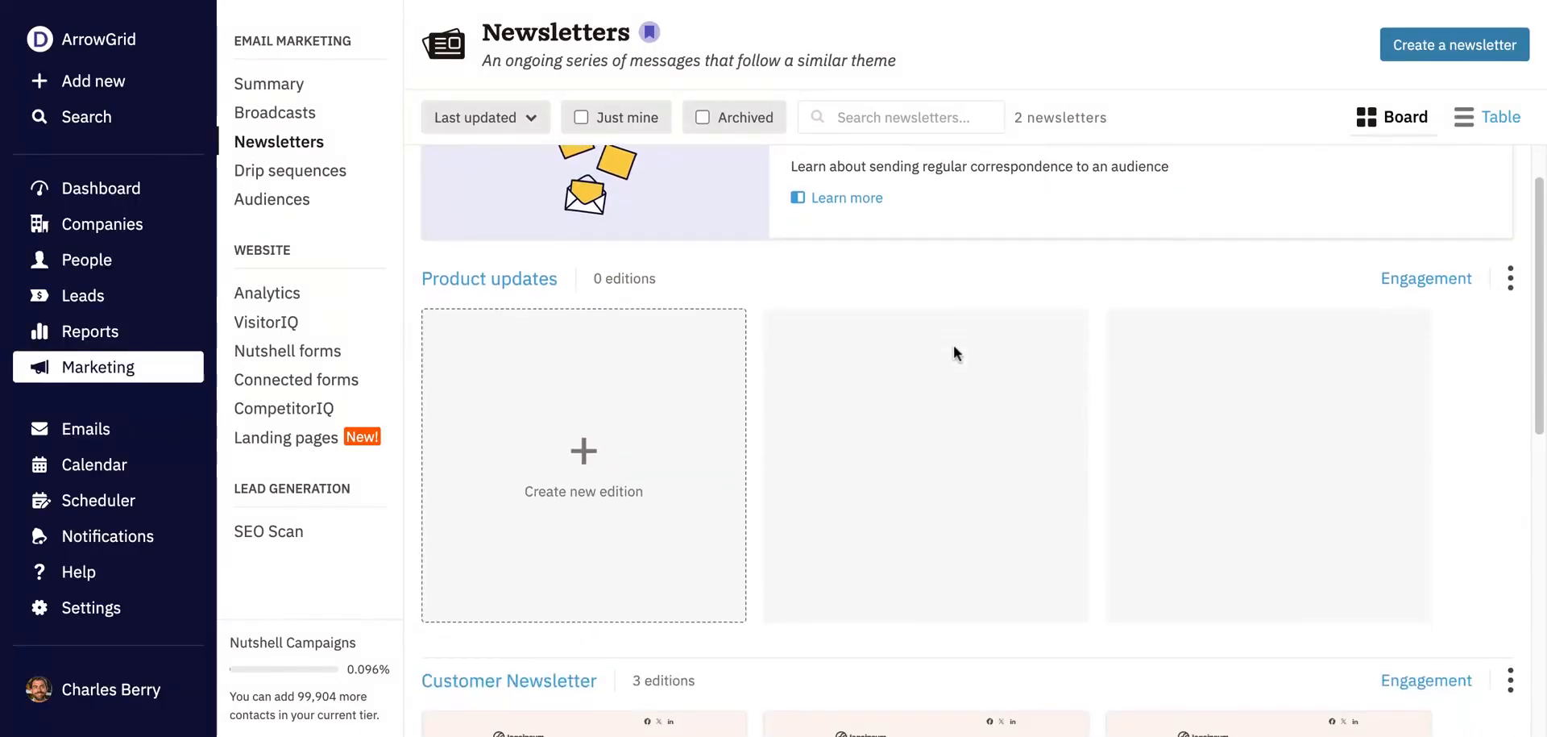
click(580, 449)
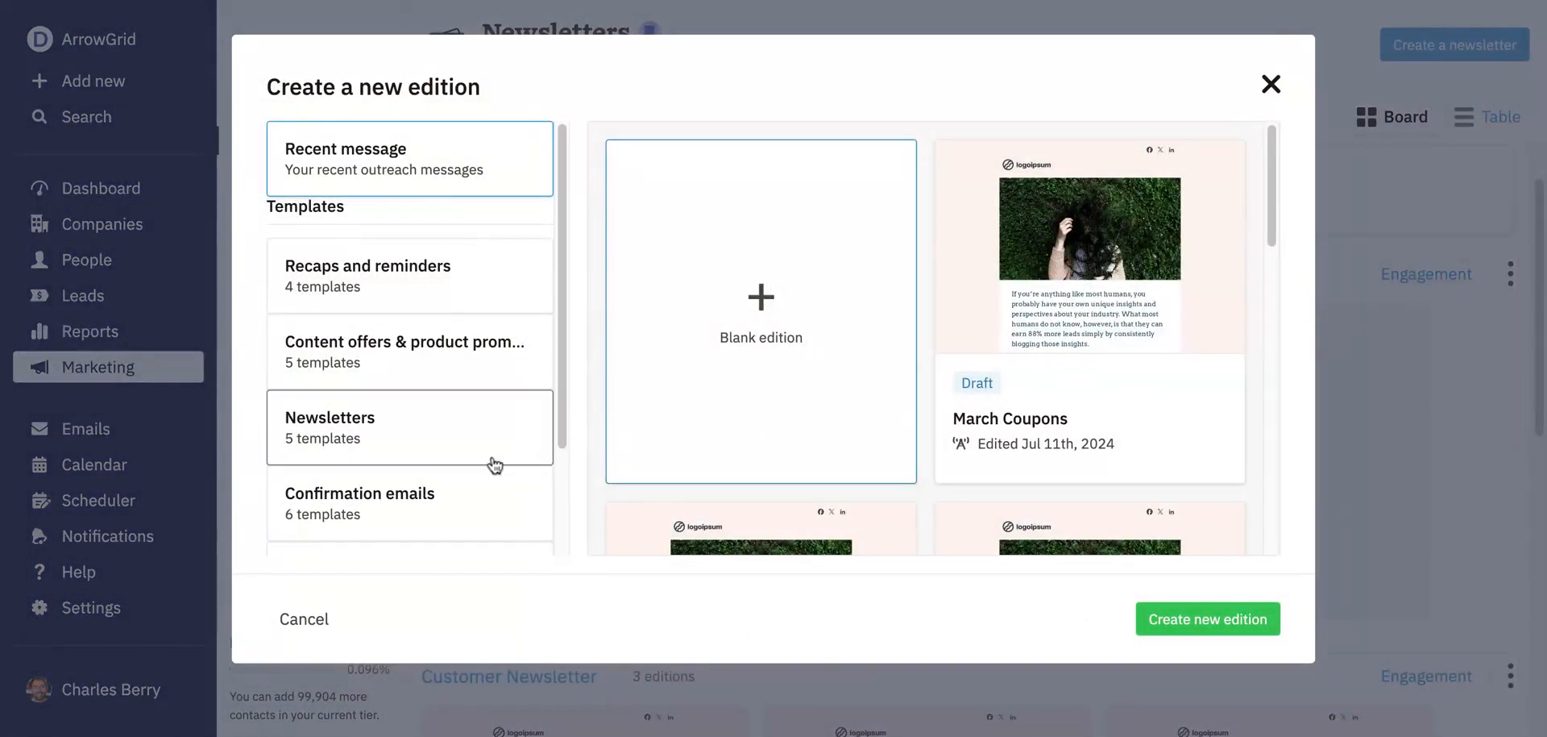
scroll(495, 465, down, 3)
scroll(504, 459, up, 3)
click(502, 425)
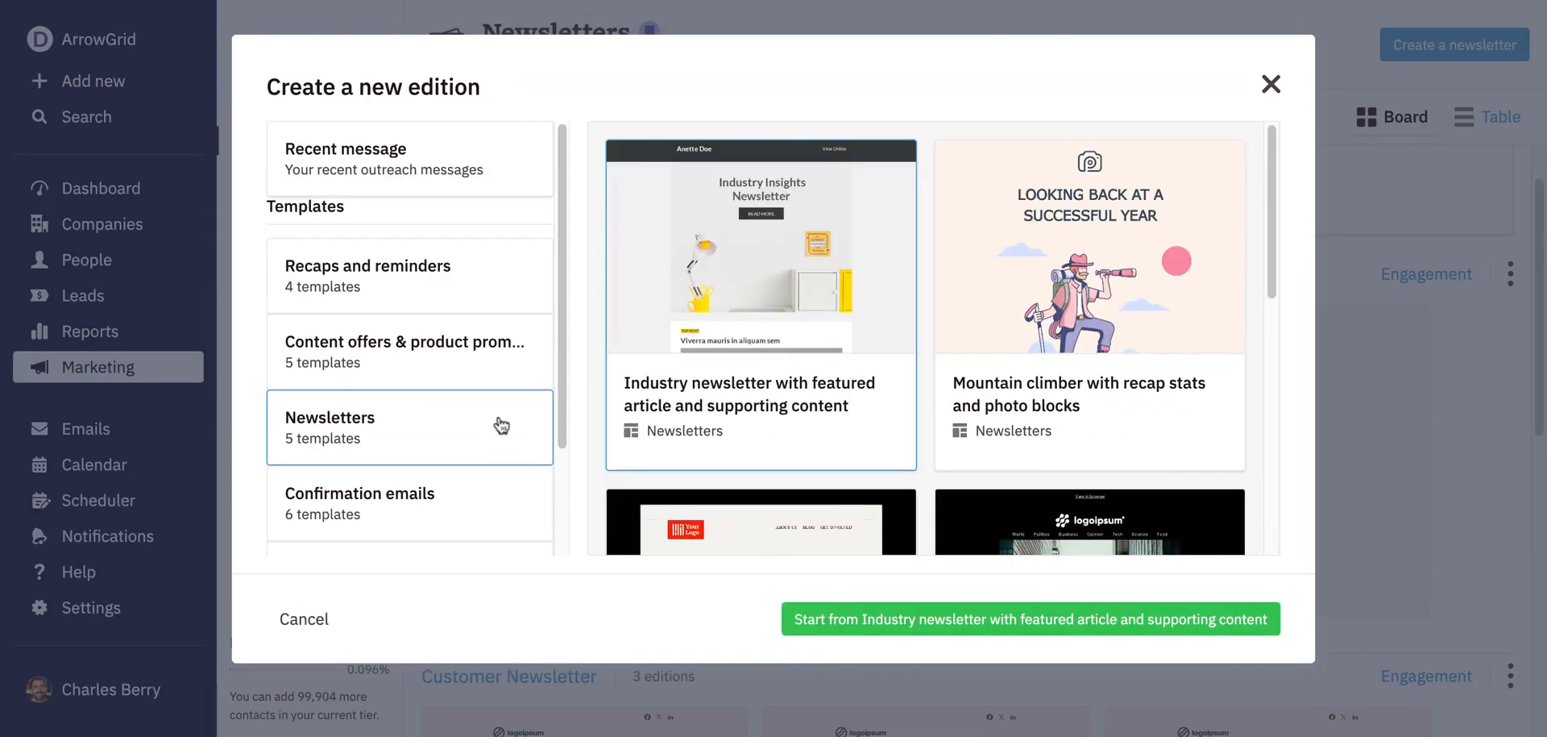
click(1120, 297)
click(1131, 620)
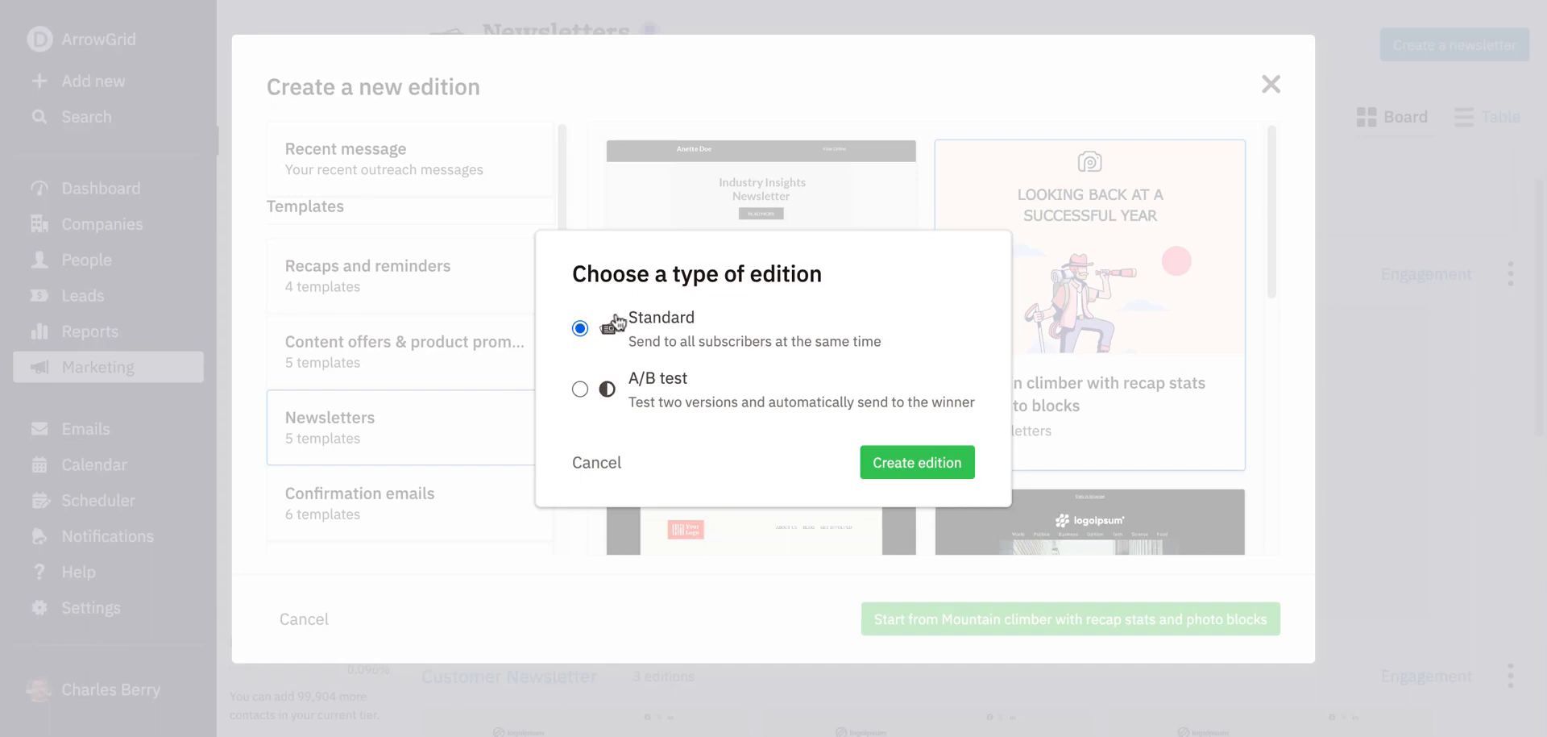
Create it as a Standard edition named "Product updates July".
click(923, 475)
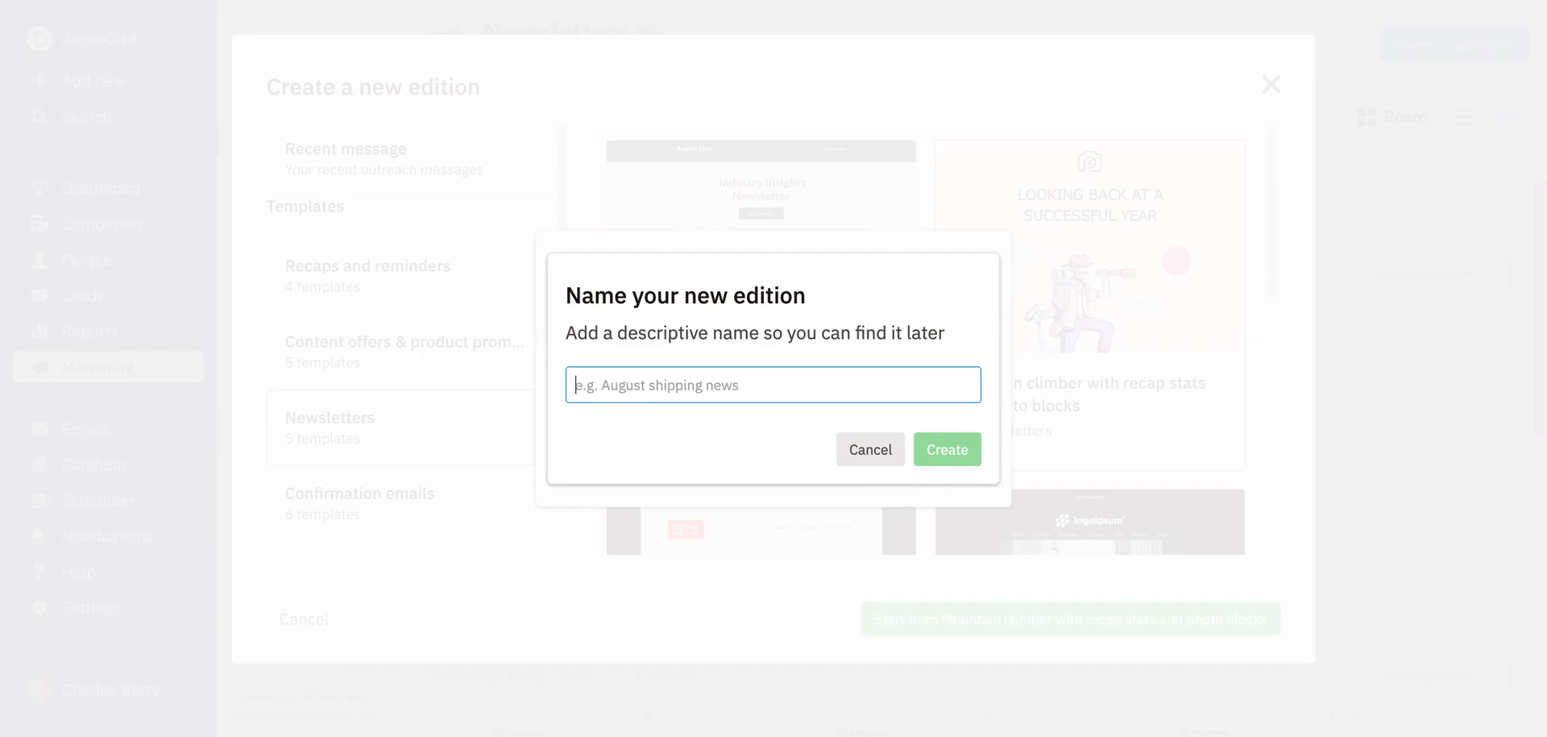
text(Product updat)
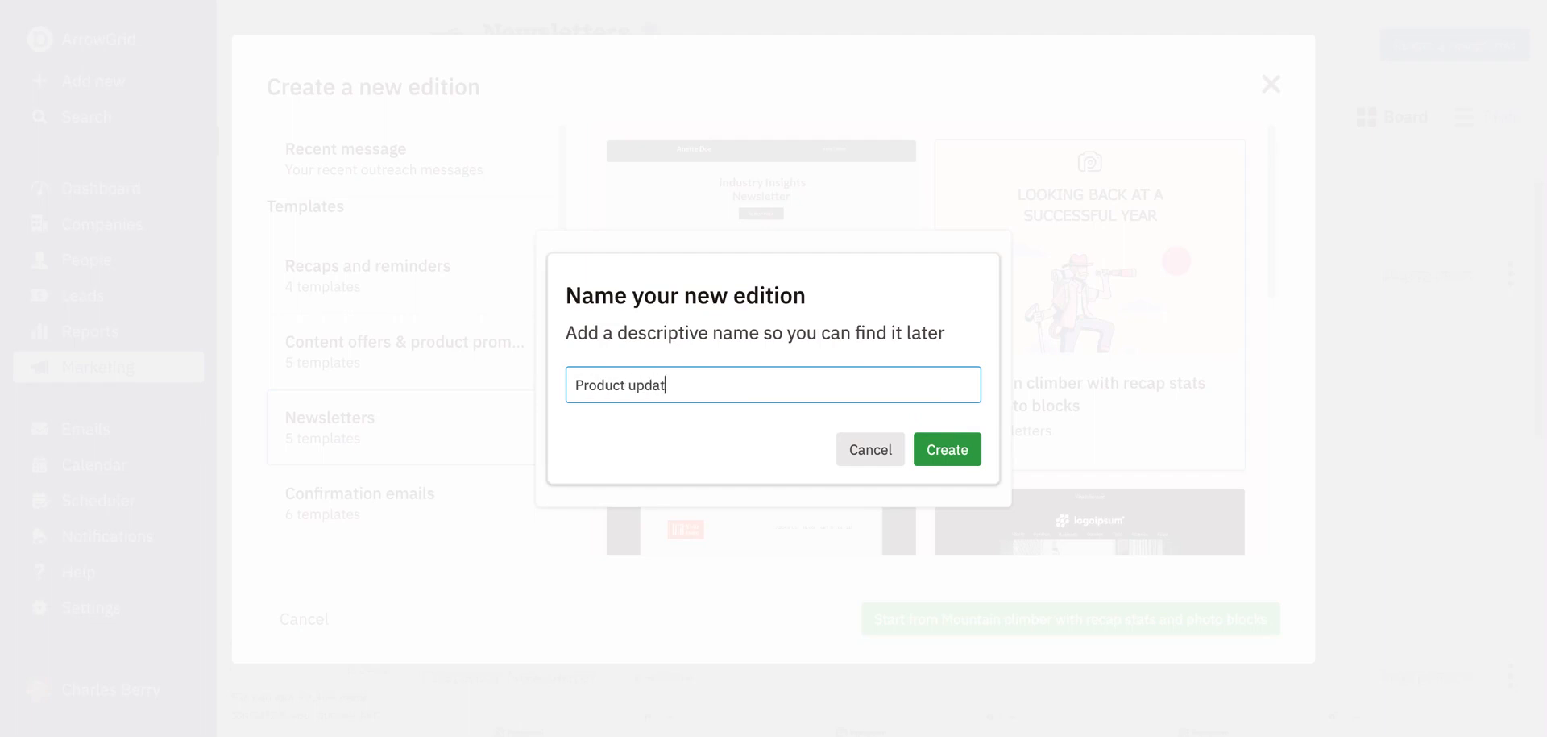
text(es July)
click(980, 457)
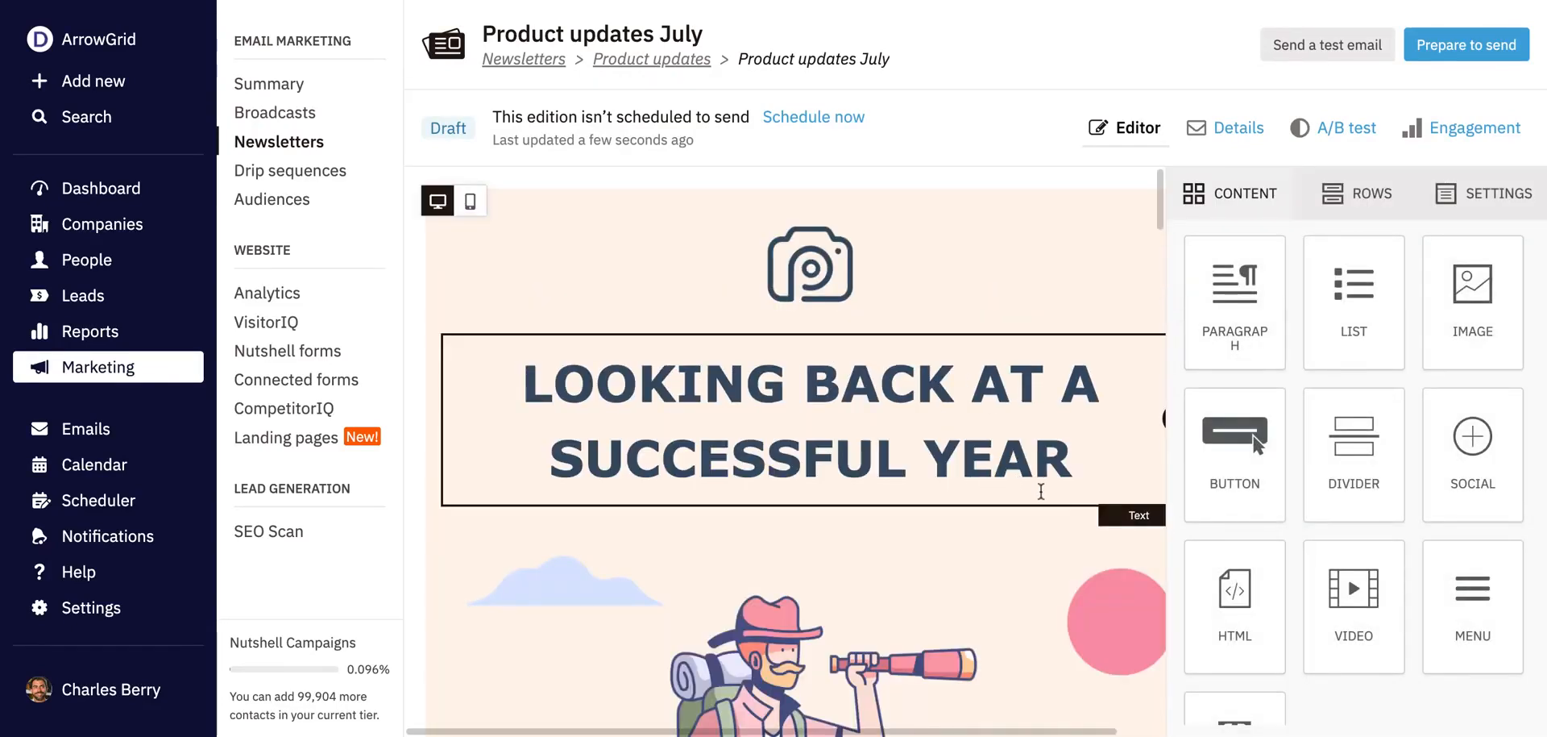
Add a paragraph block below the statistics row and insert a three-column row with a wide first column above that paragraph.
scroll(1040, 491, down, 3)
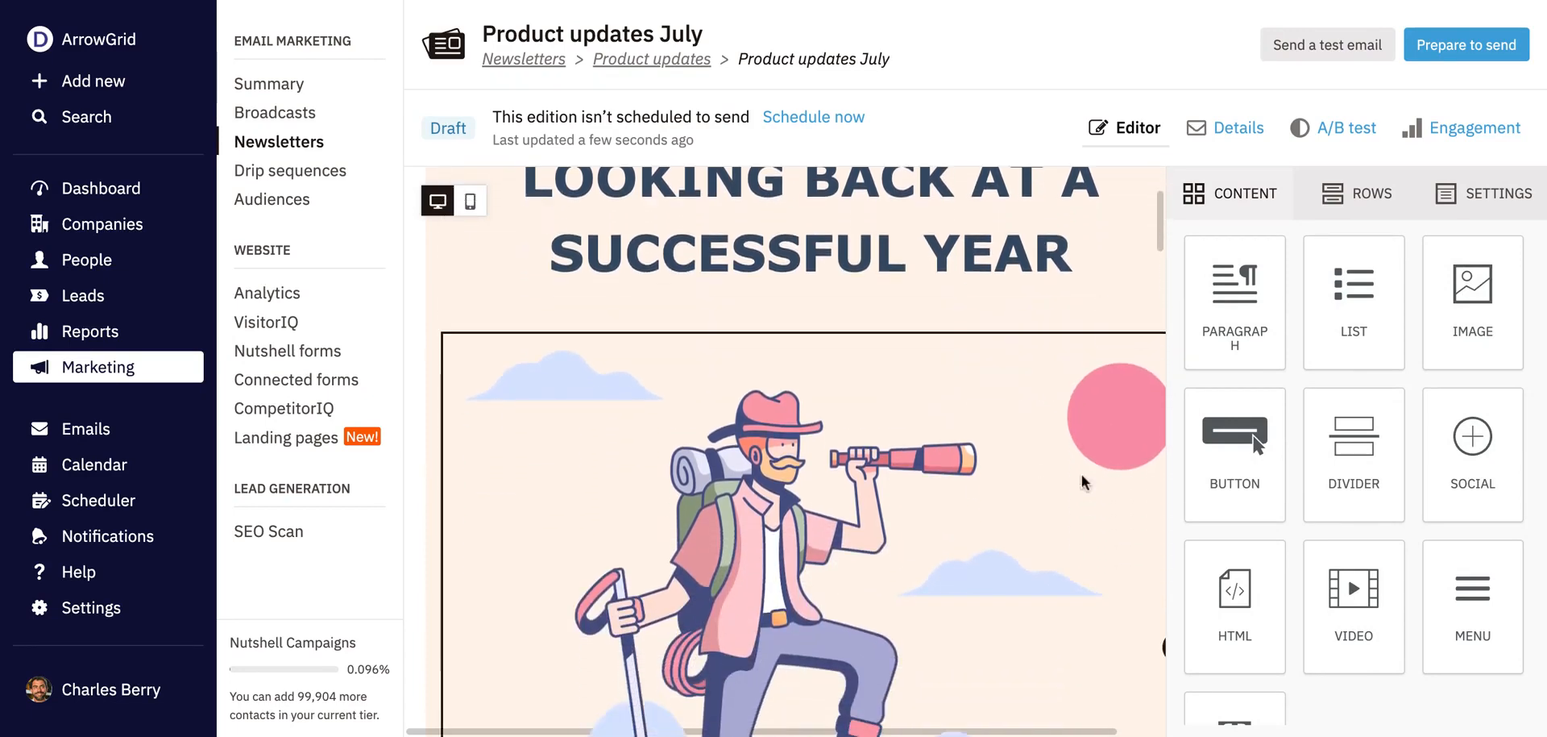
drag(1235, 354, 801, 373)
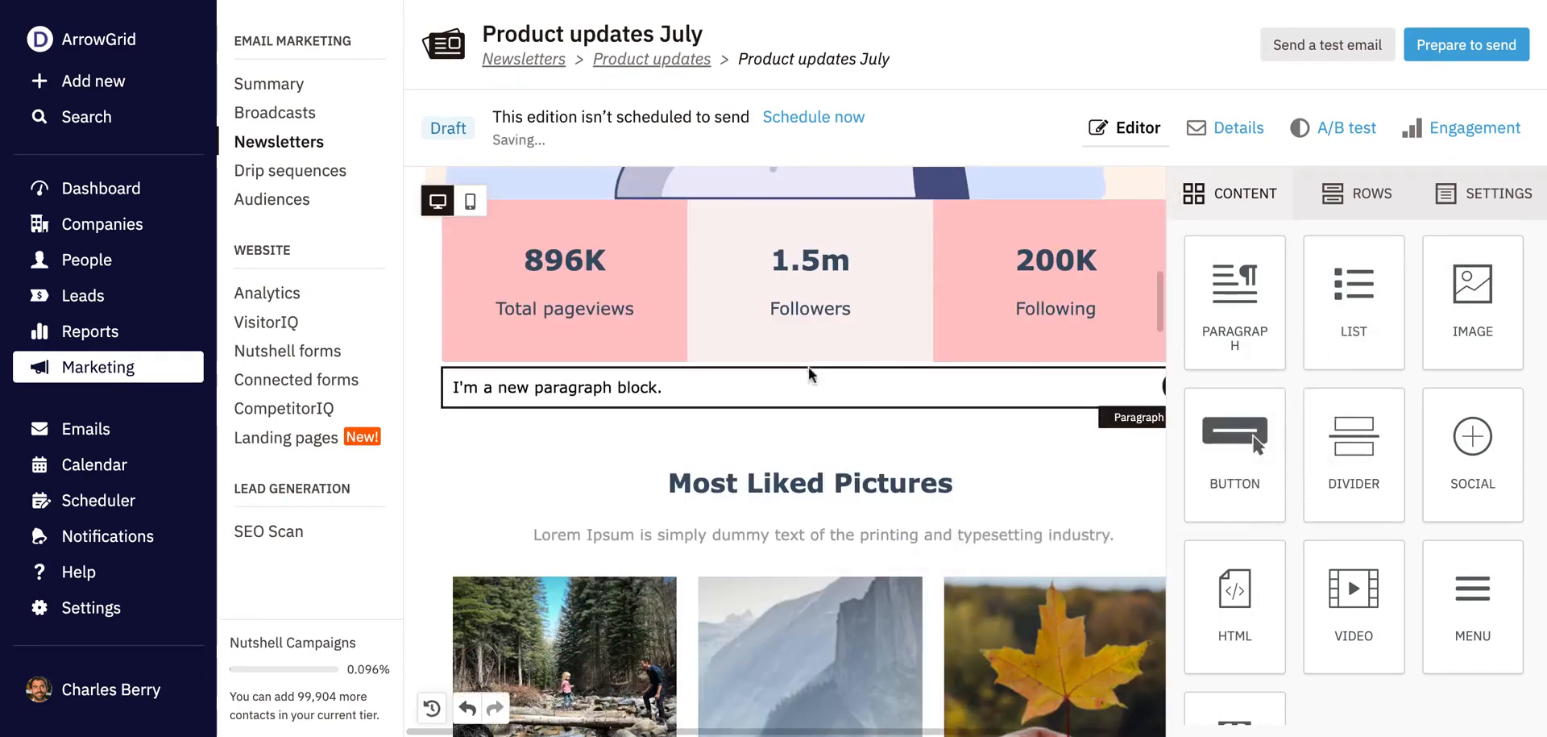
click(1344, 200)
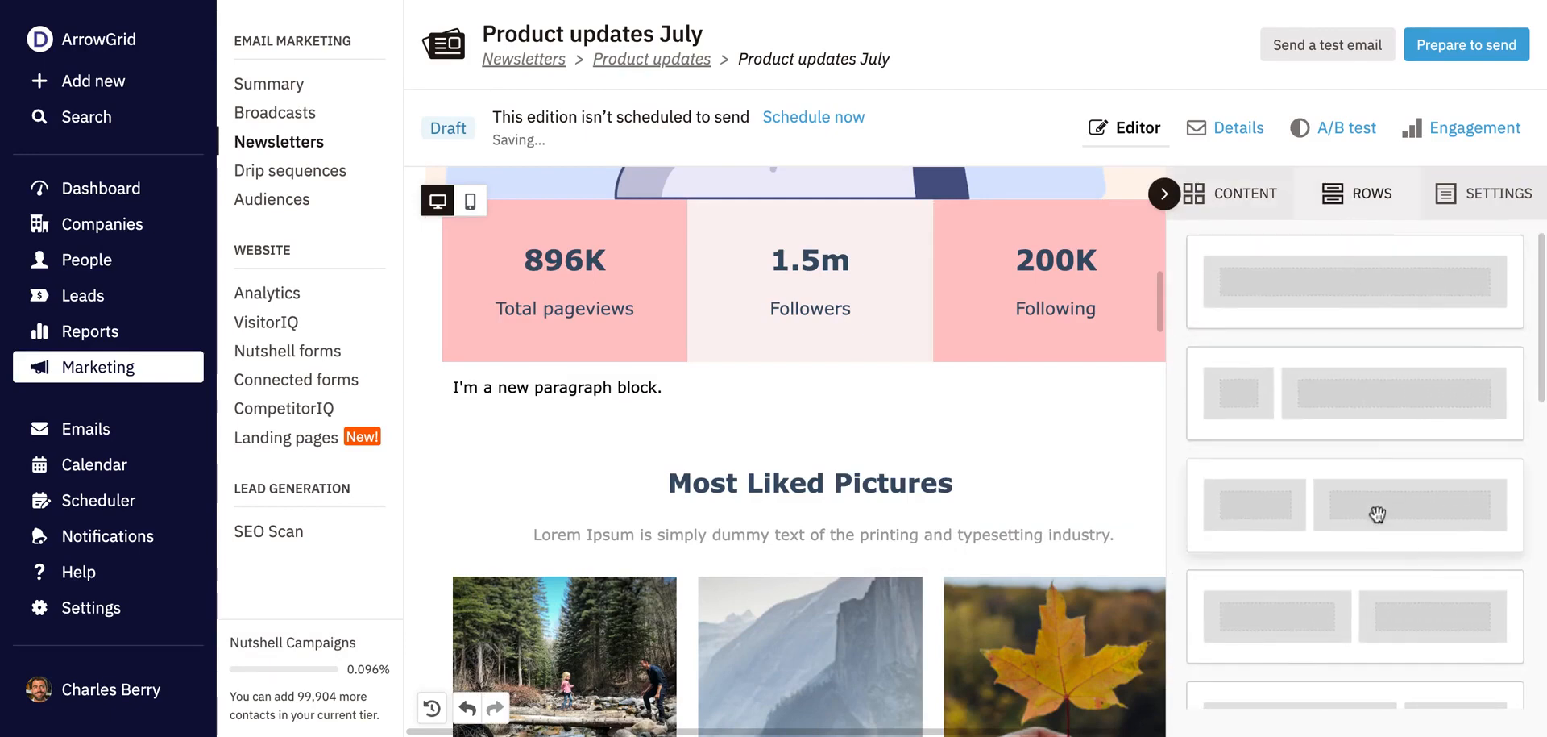
scroll(1377, 514, down, 8)
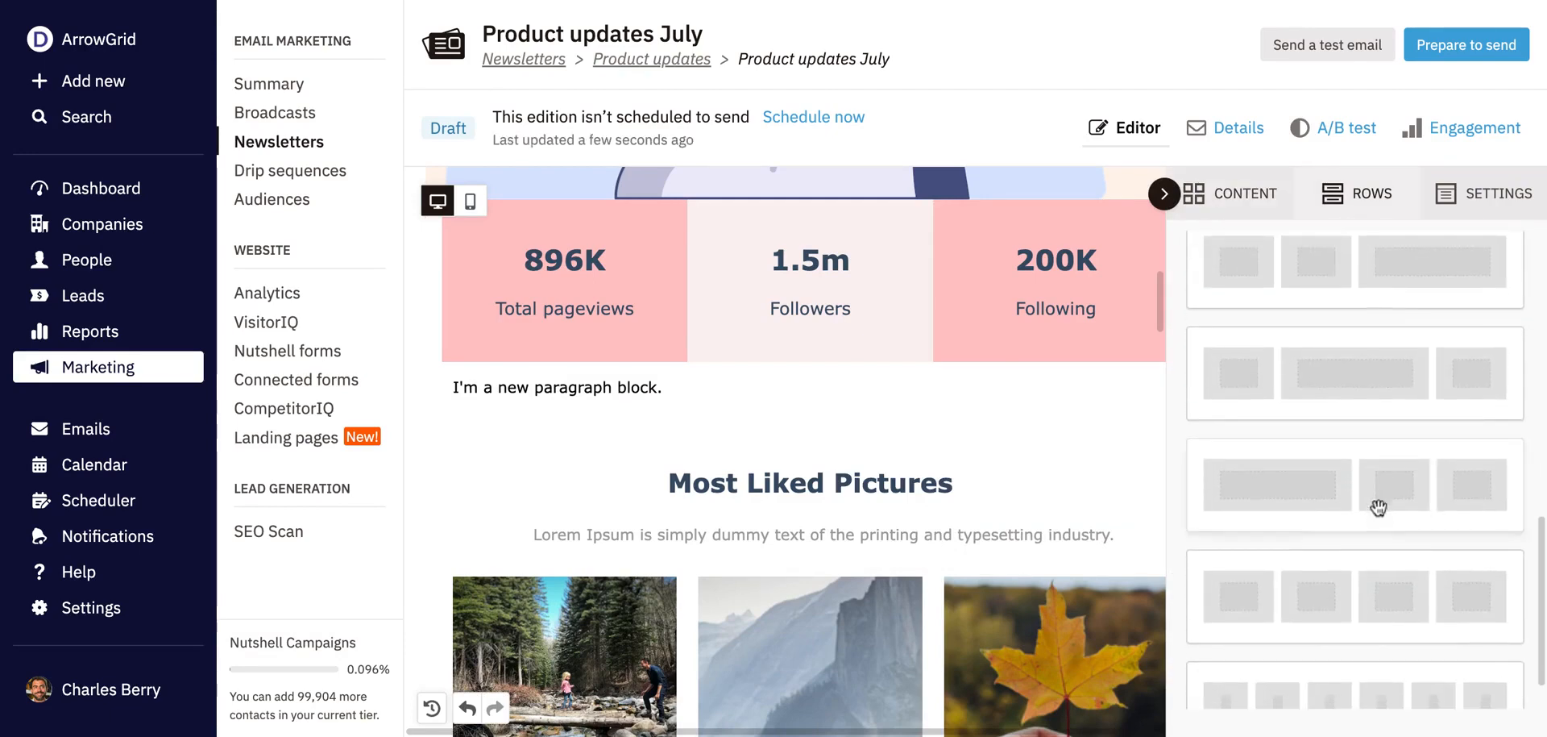
drag(1378, 507, 790, 368)
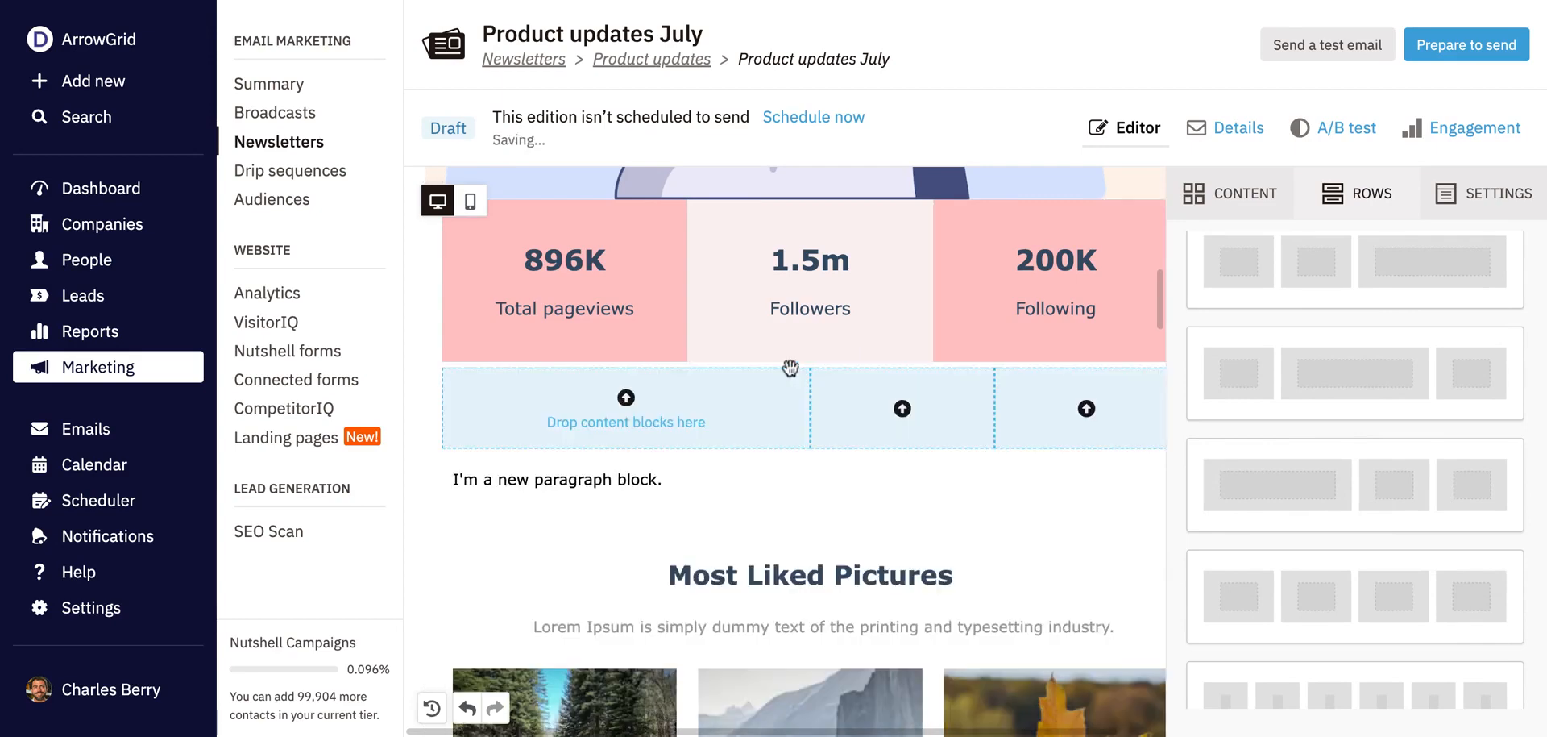
Look through the available content blocks and open the row properties of the row containing the new paragraph.
click(1247, 212)
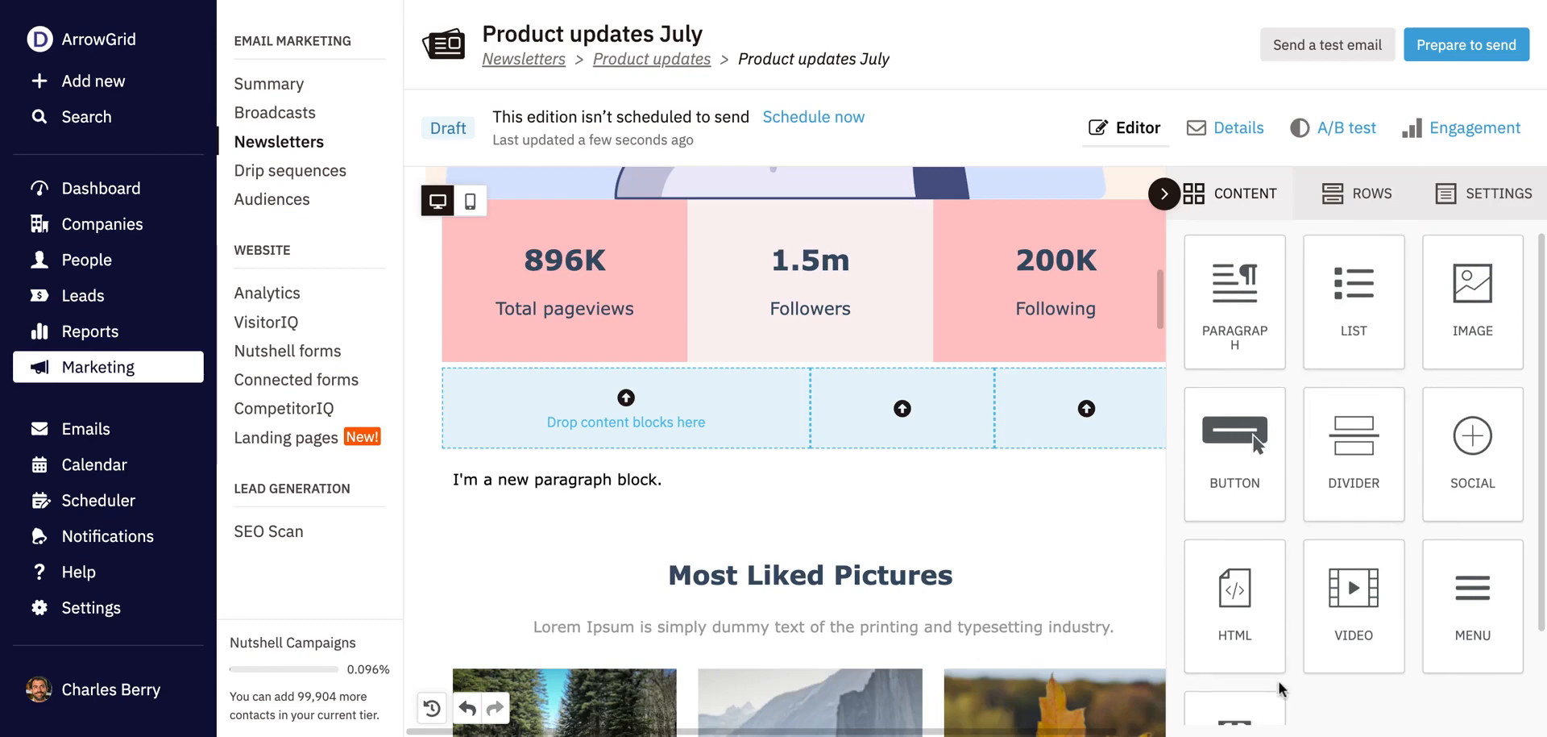
scroll(1278, 680, down, 1)
scroll(1278, 679, down, 1)
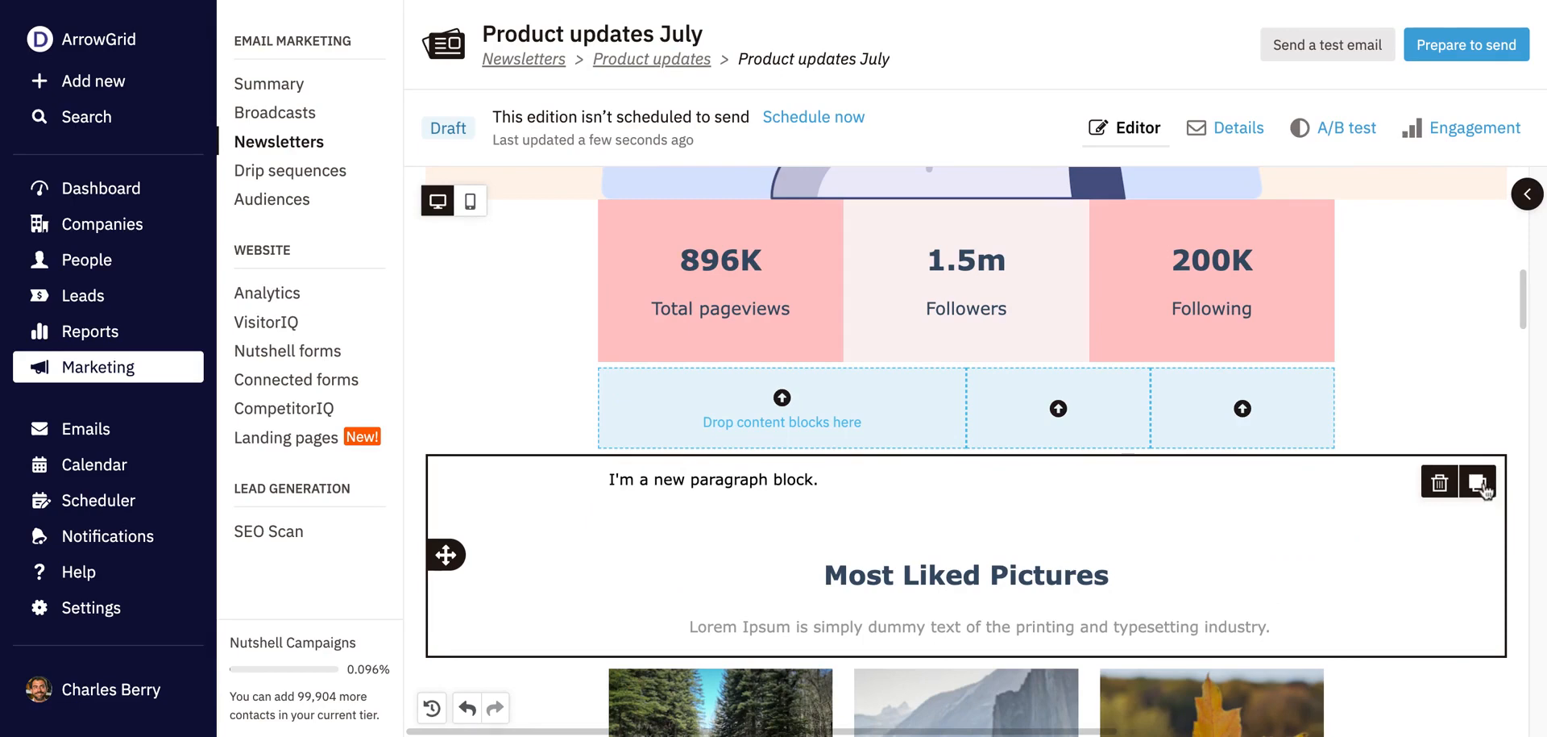
click(1437, 484)
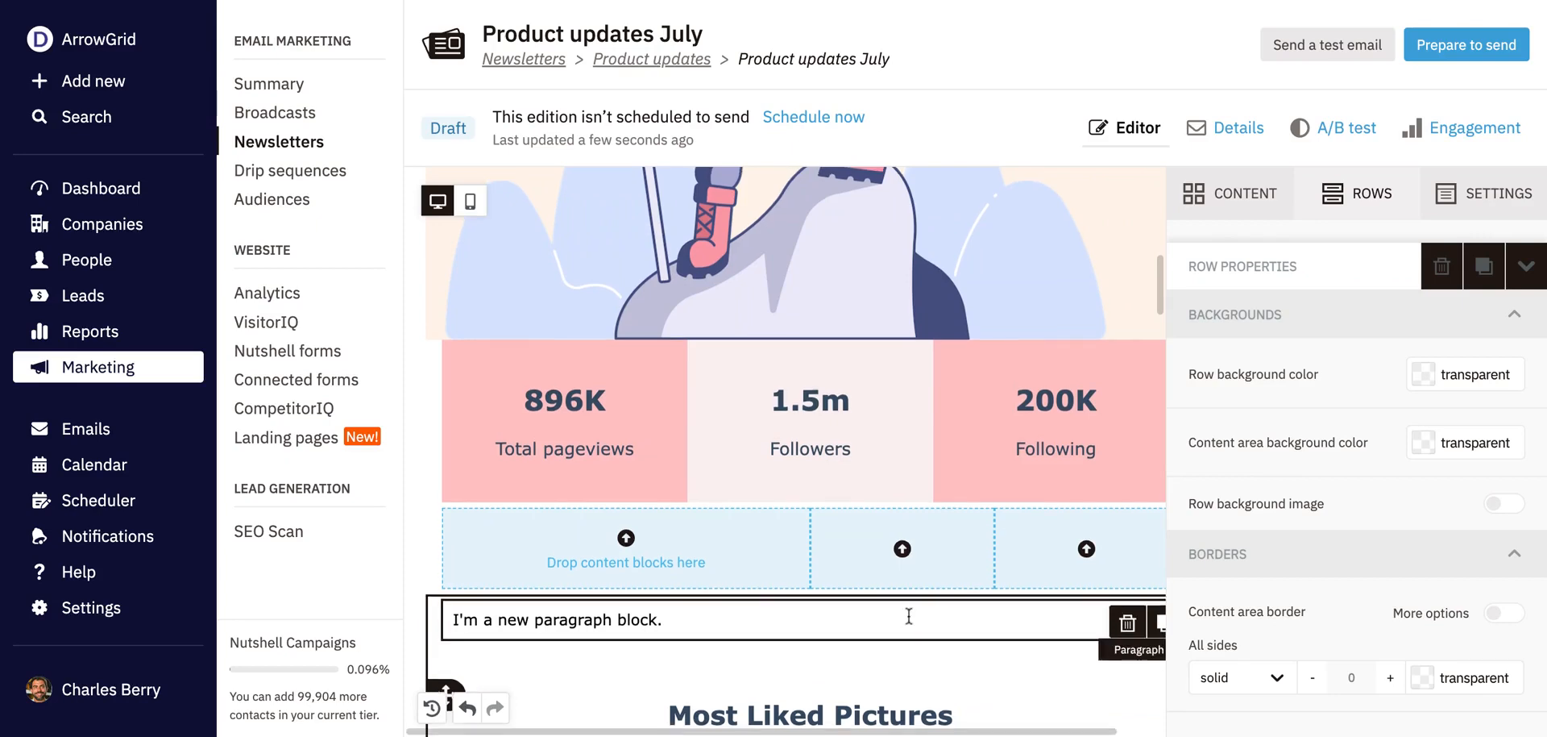
Add UTM parameters to all links in the edition details.
scroll(909, 615, up, 10)
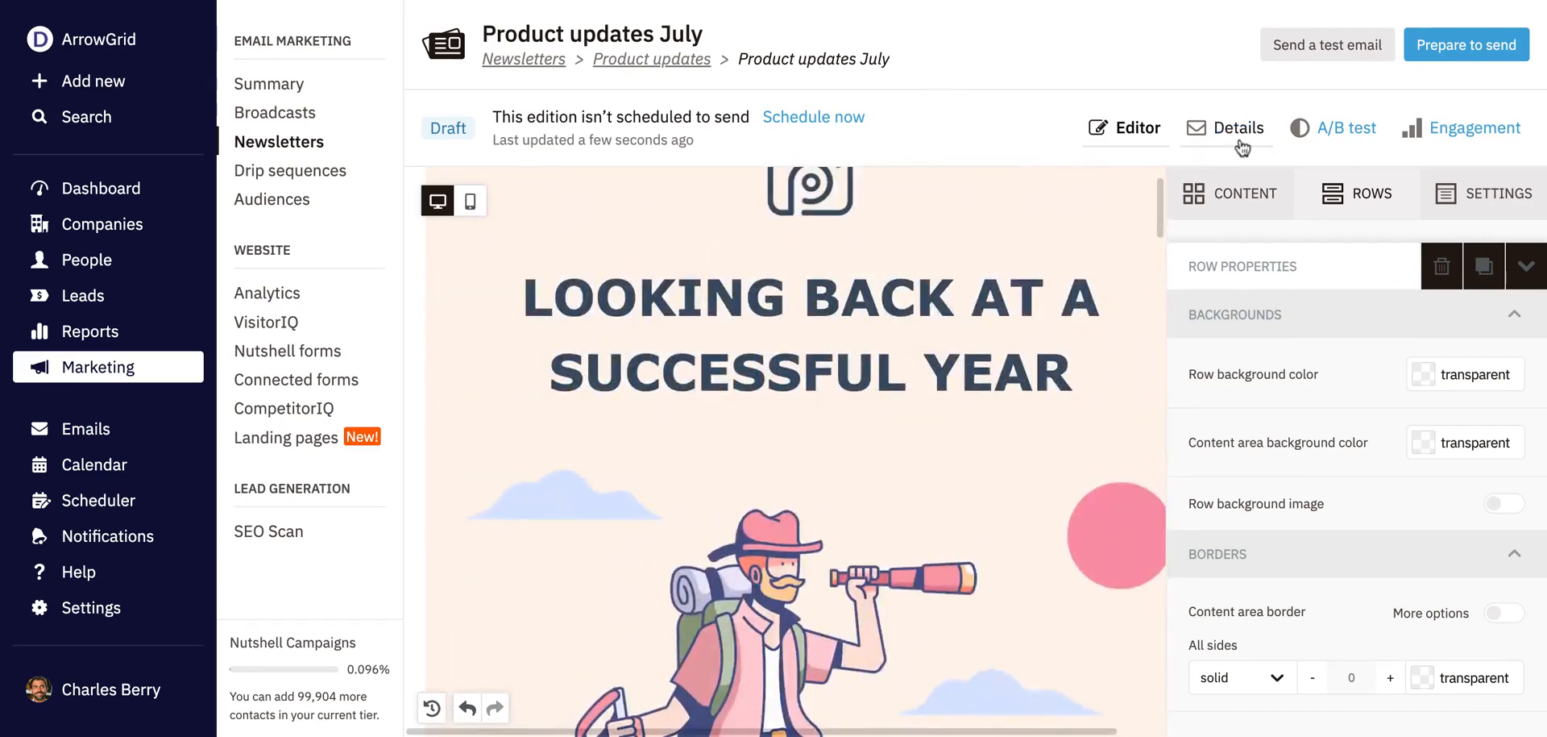
click(1240, 129)
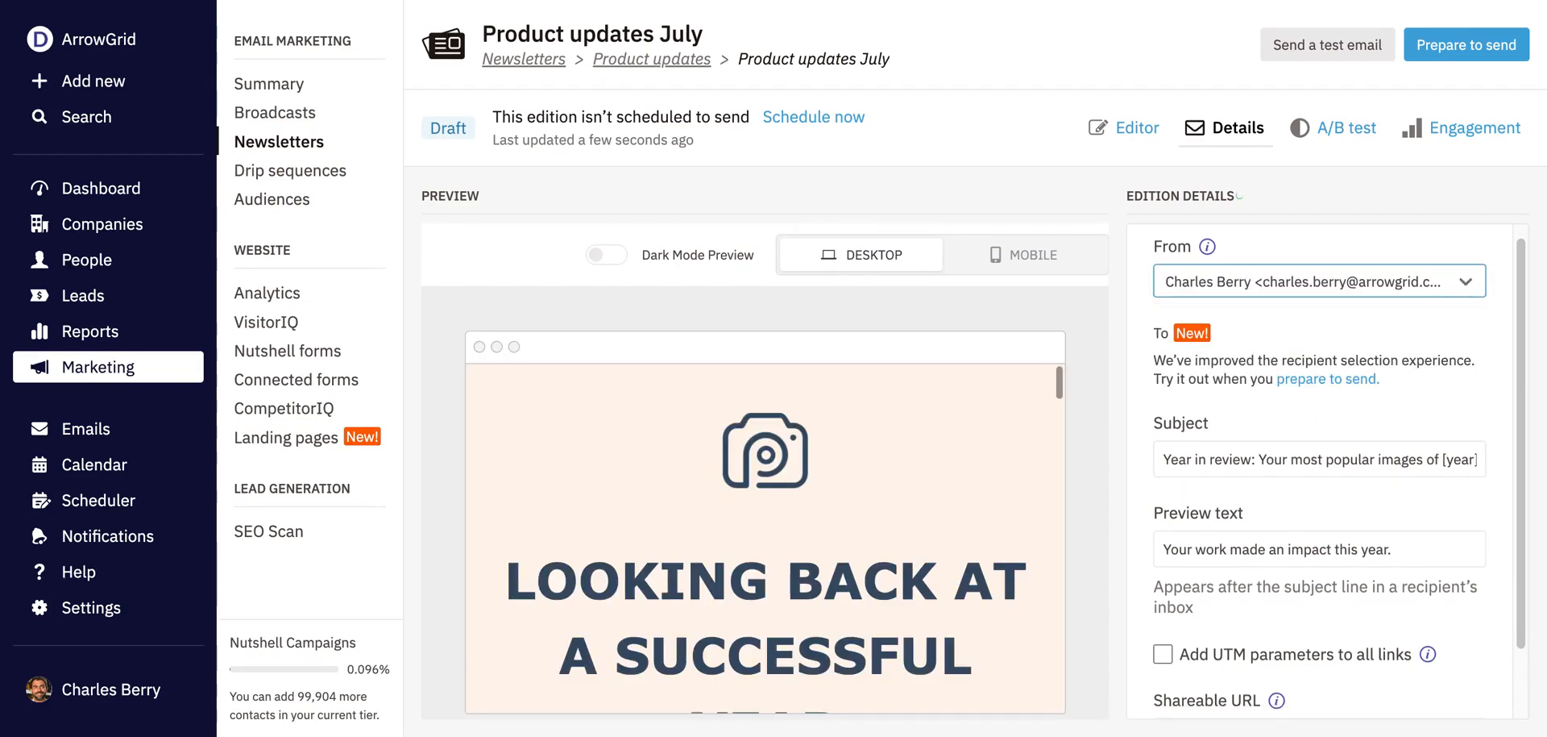
scroll(1392, 399, down, 1)
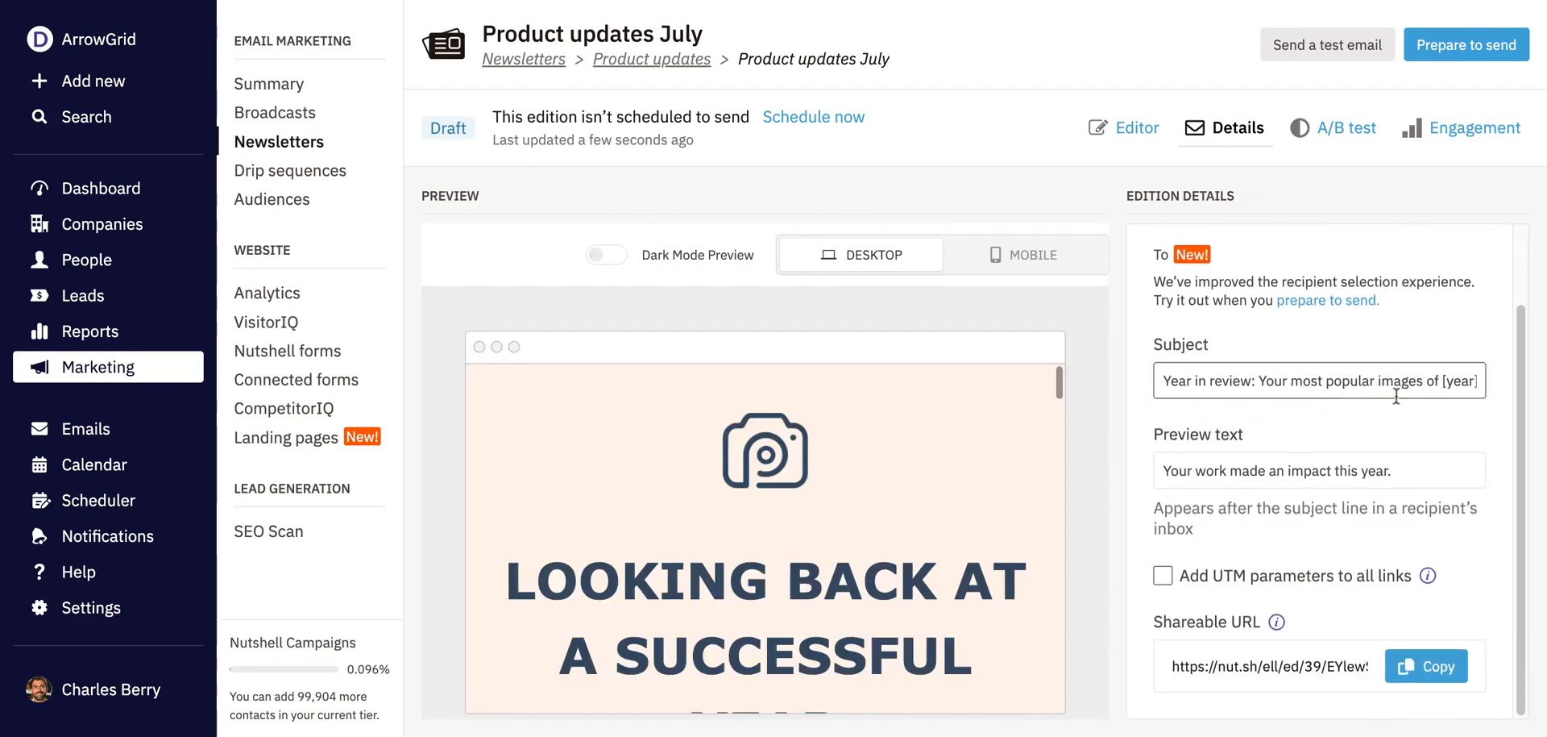
click(1178, 582)
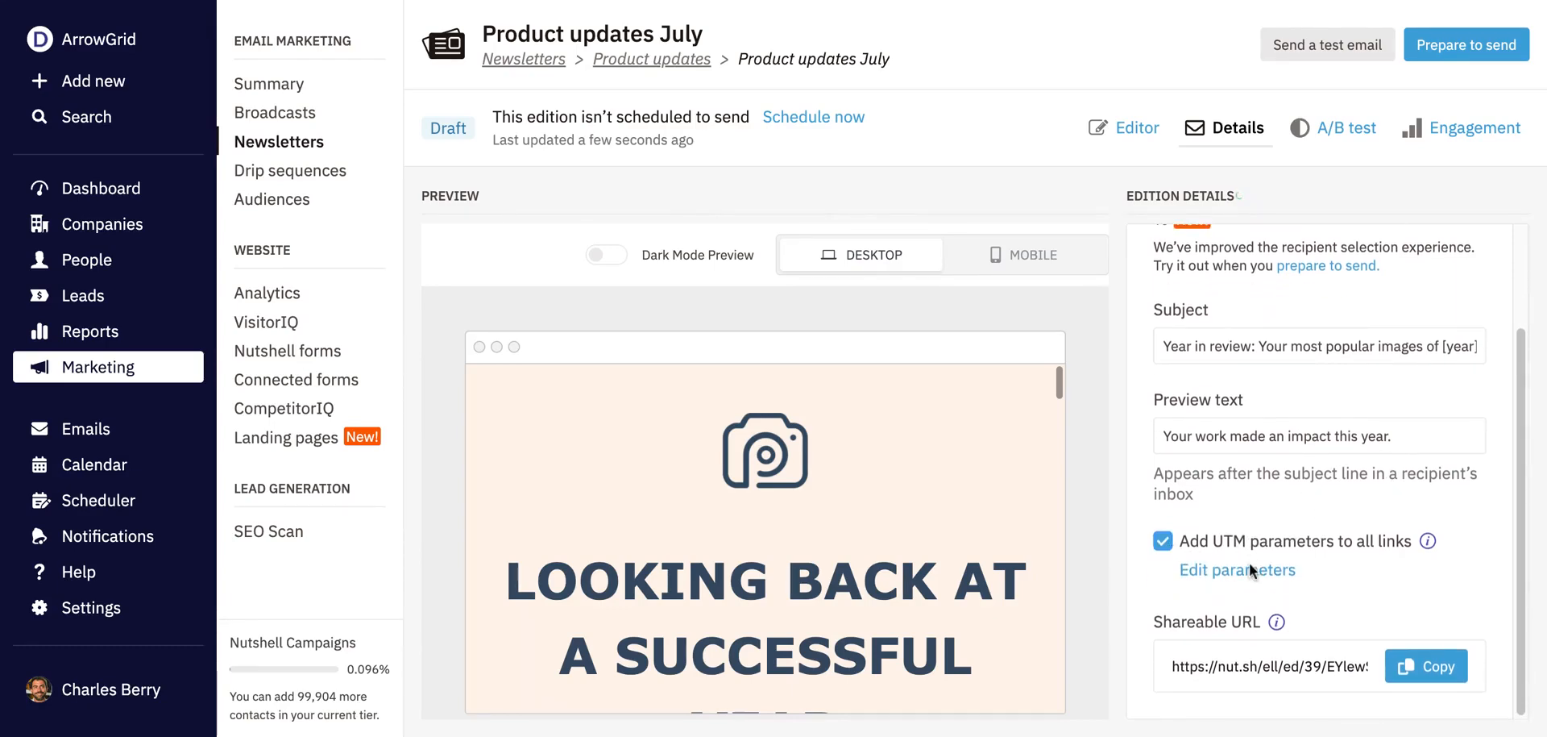
Preview the edition in dark mode and in the mobile layout, checking the content down the page.
click(606, 255)
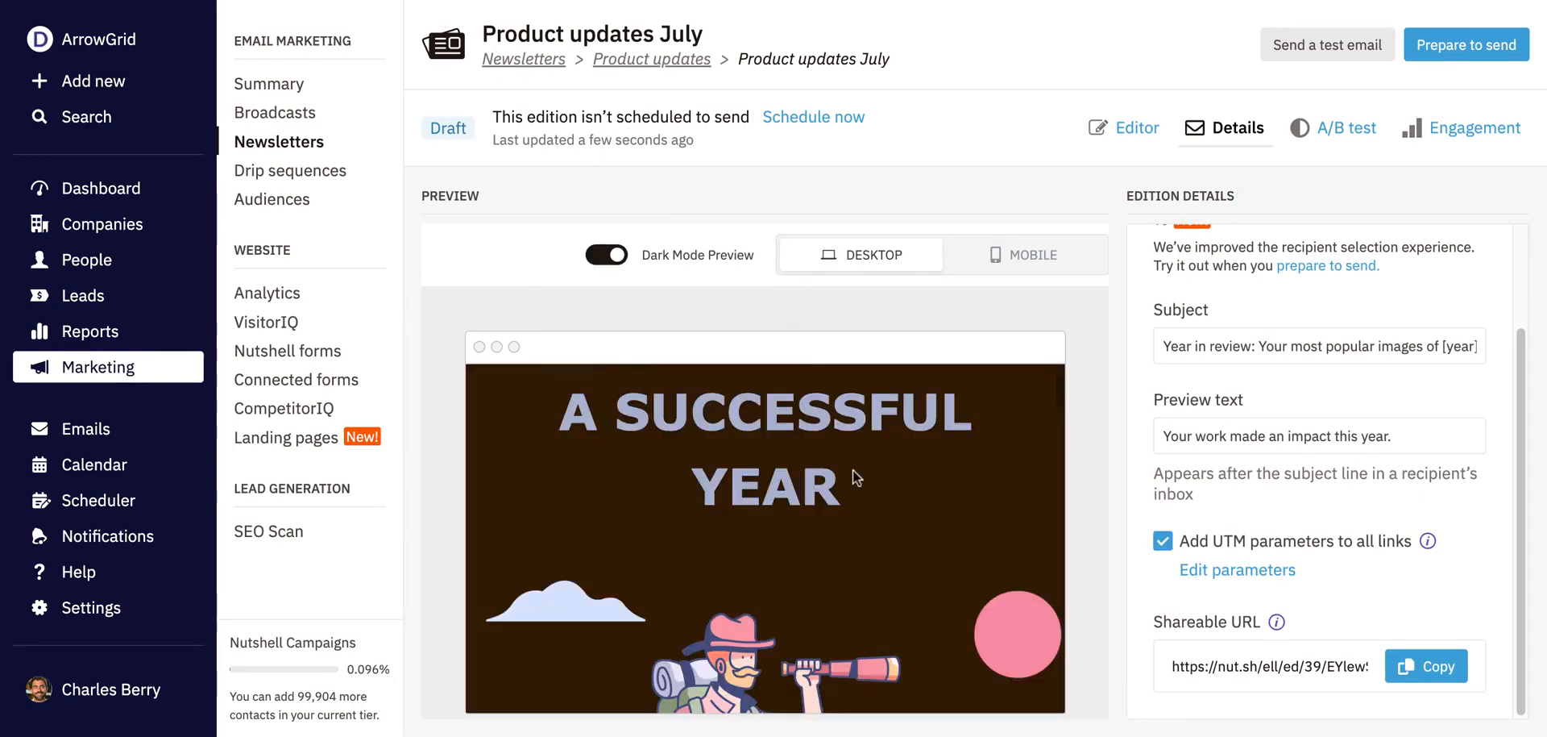
click(1011, 273)
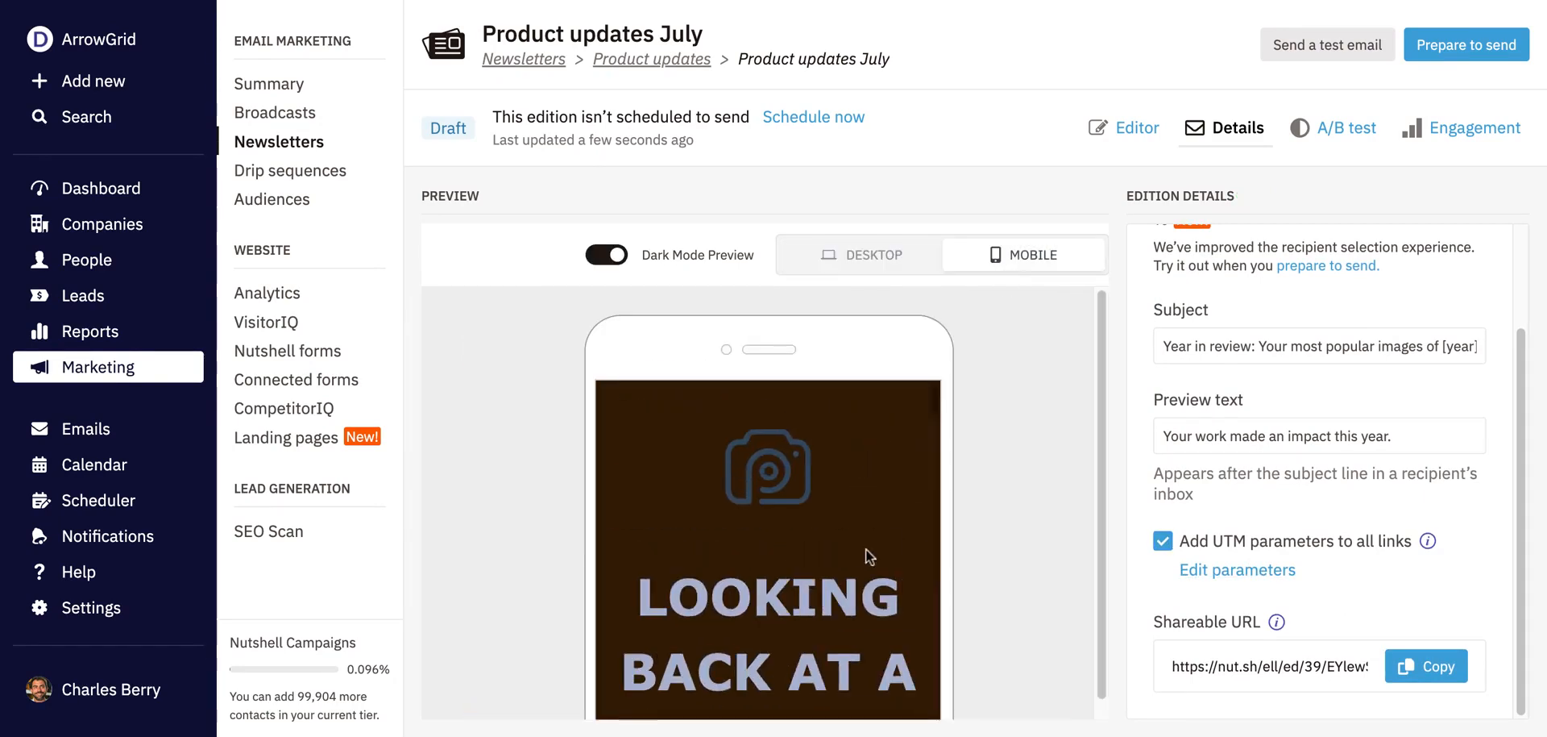
scroll(864, 553, down, 3)
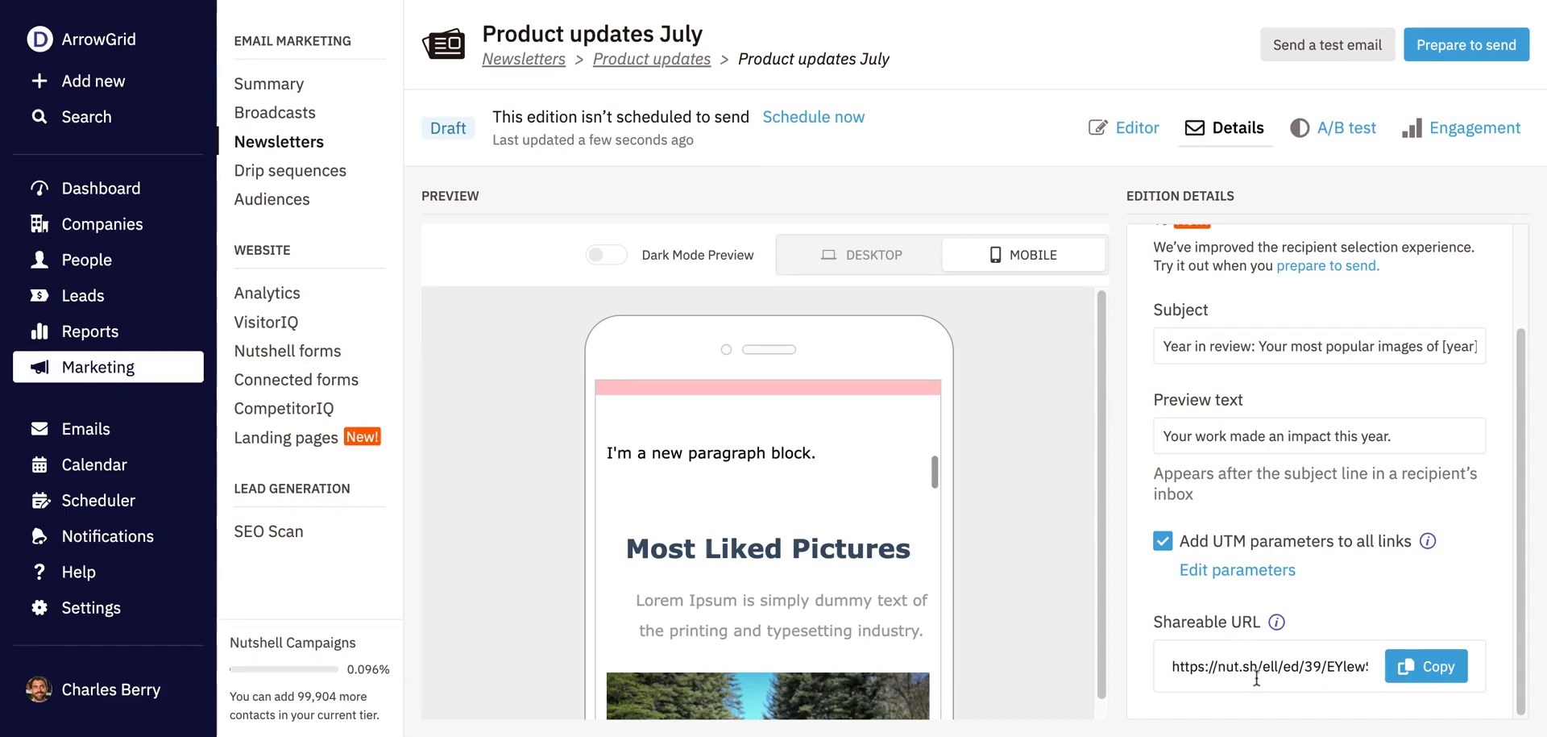
Review the edition's A/B test options for winner criteria, test distribution, test duration and tie handling.
click(1337, 129)
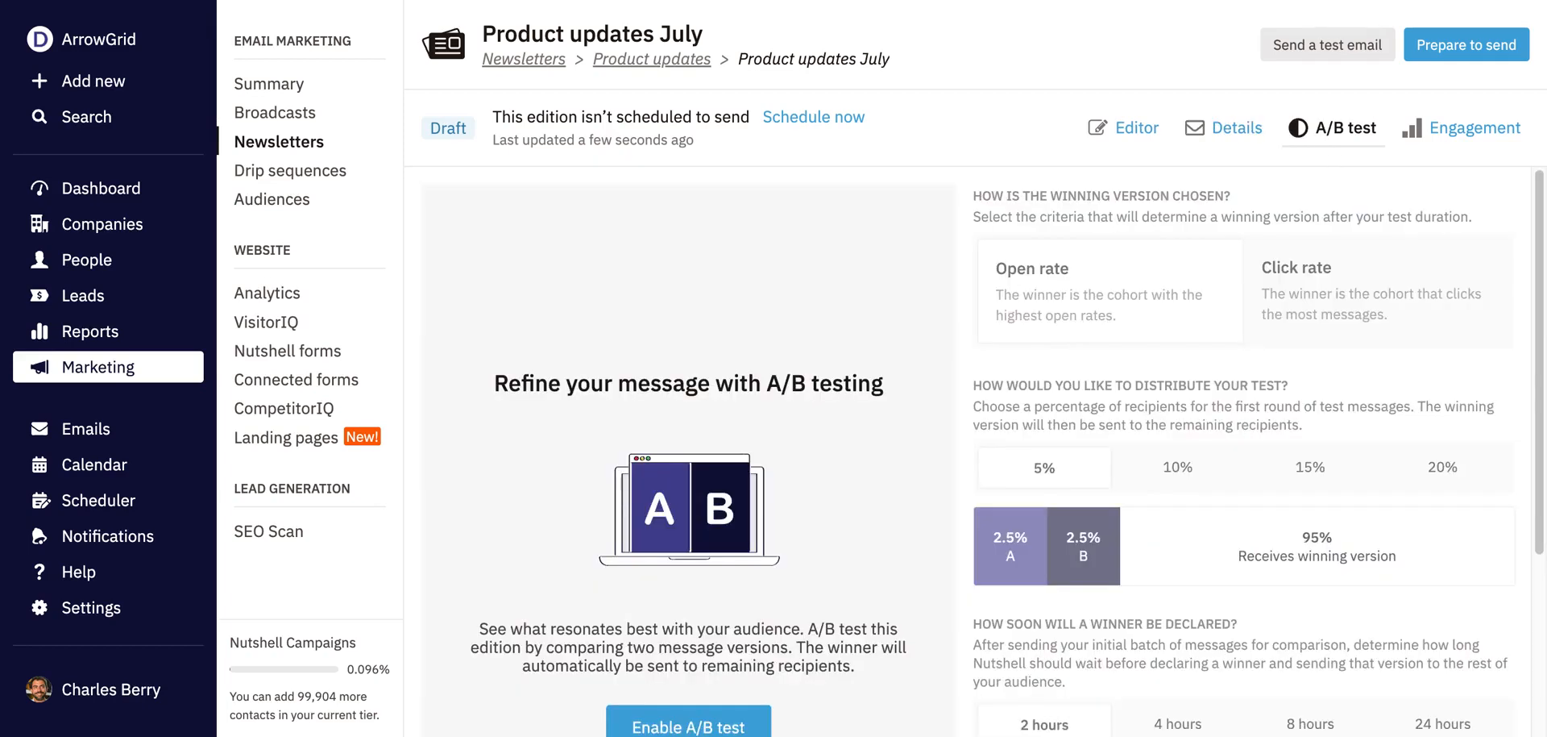
scroll(799, 609, down, 2)
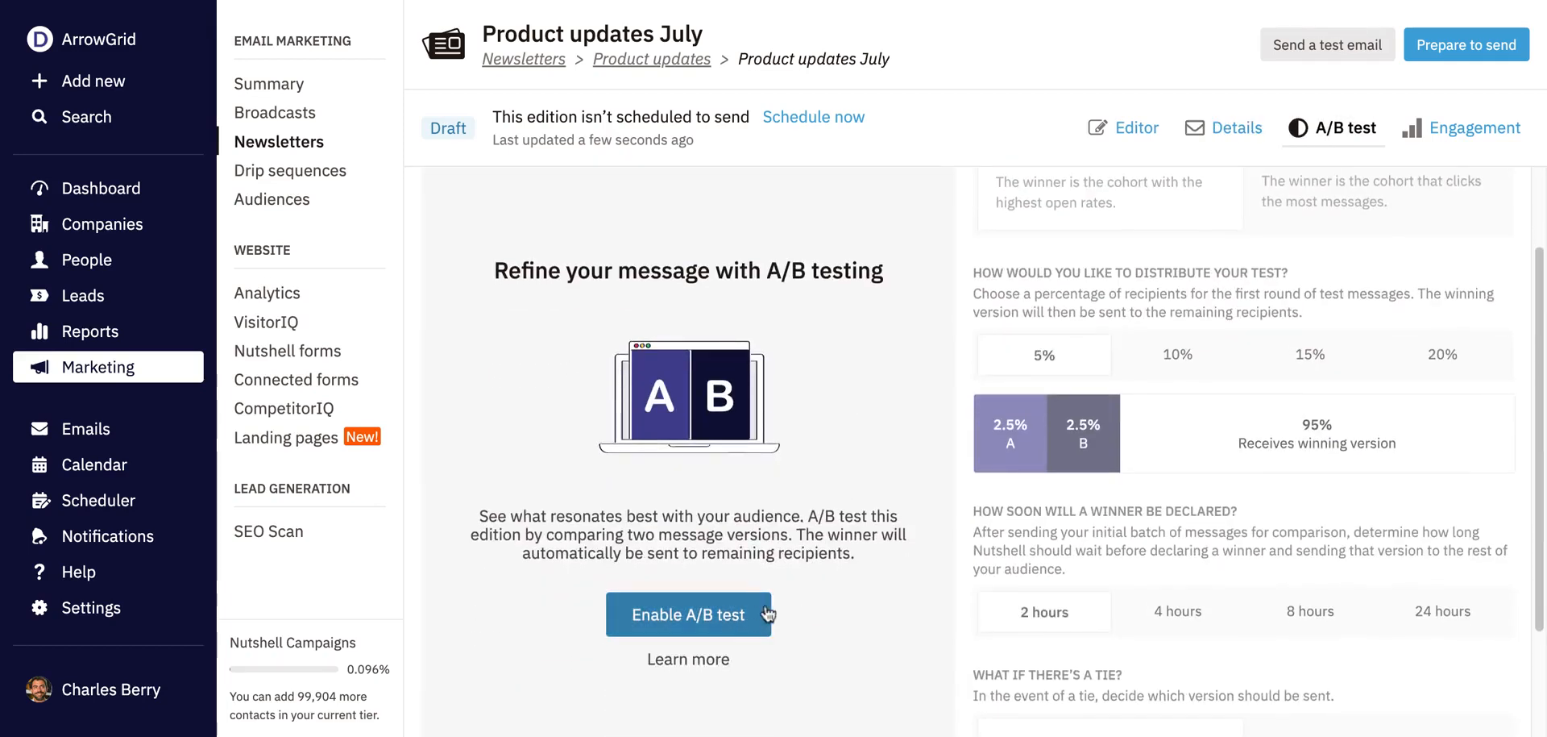
scroll(772, 599, up, 2)
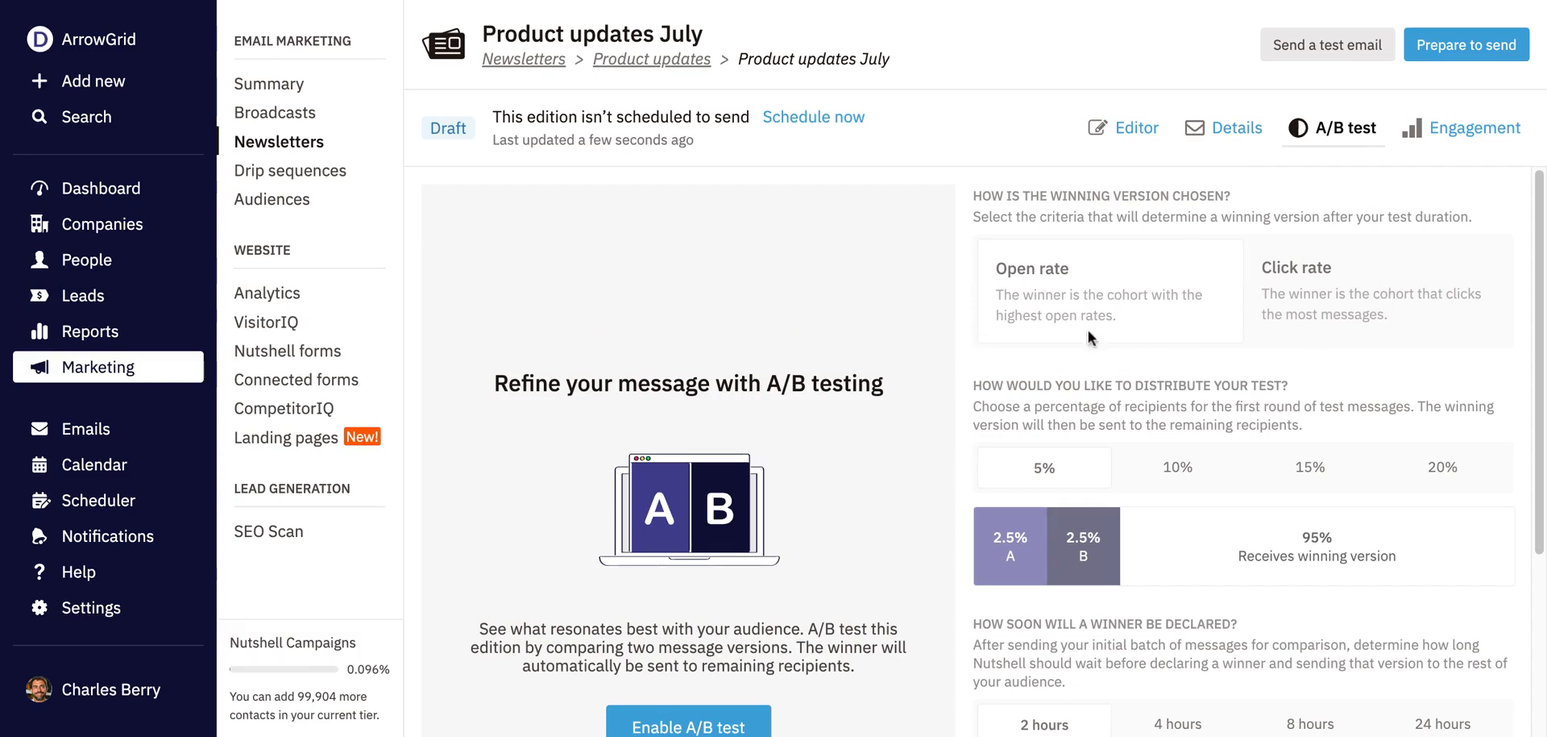
scroll(1199, 413, down, 1)
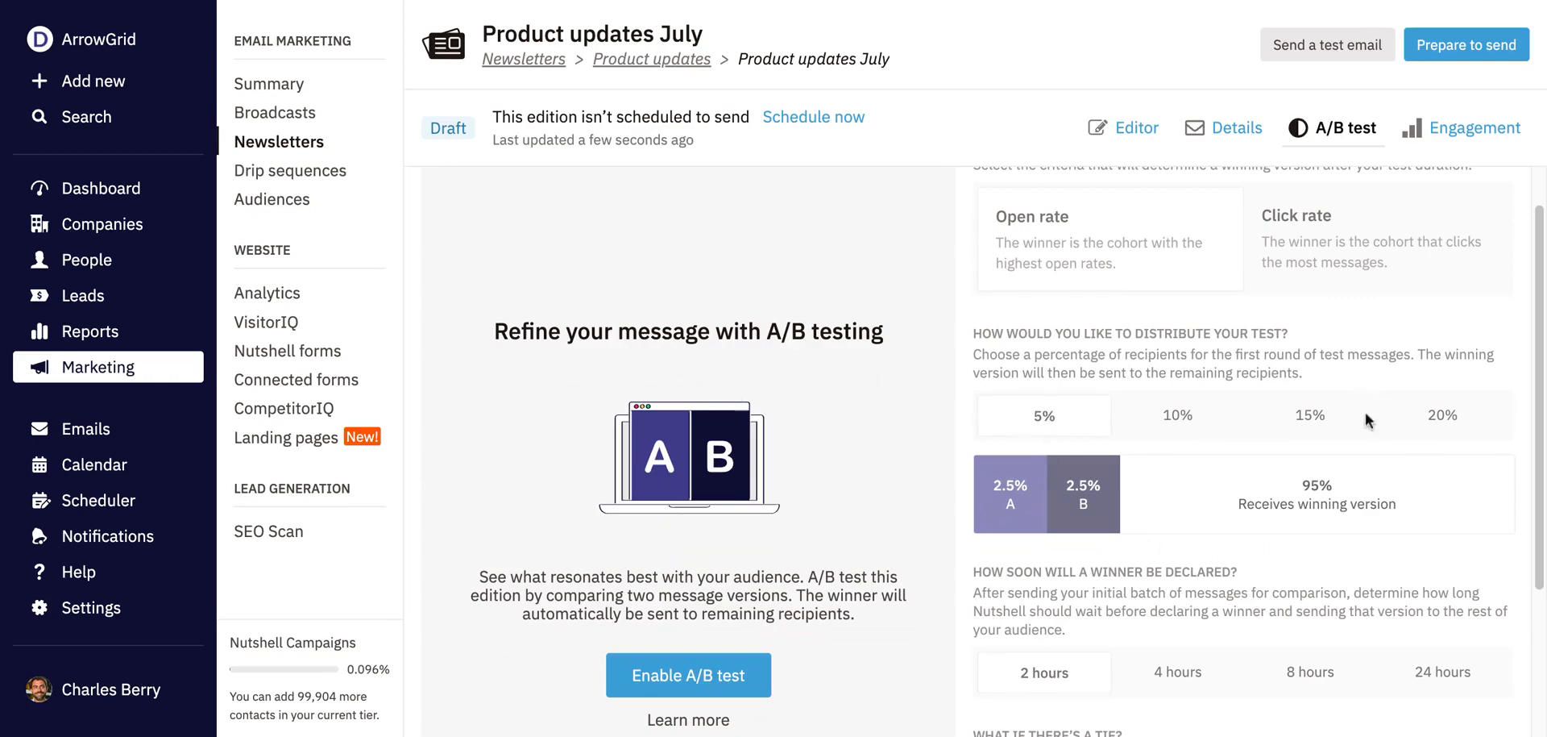
scroll(1382, 488, down, 3)
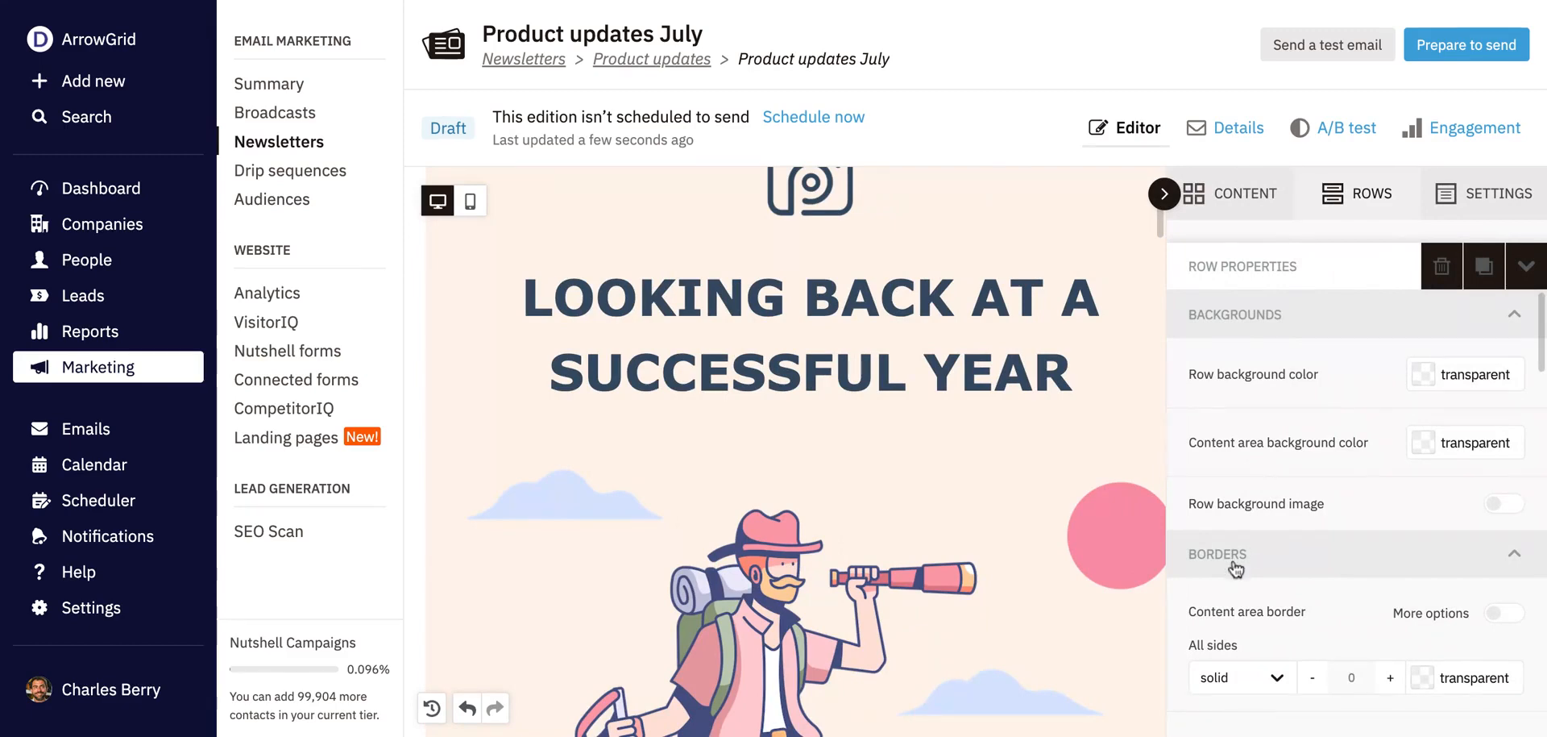
Check the recipient choices for a test email, close them without sending, and start preparing the edition to send.
click(1314, 50)
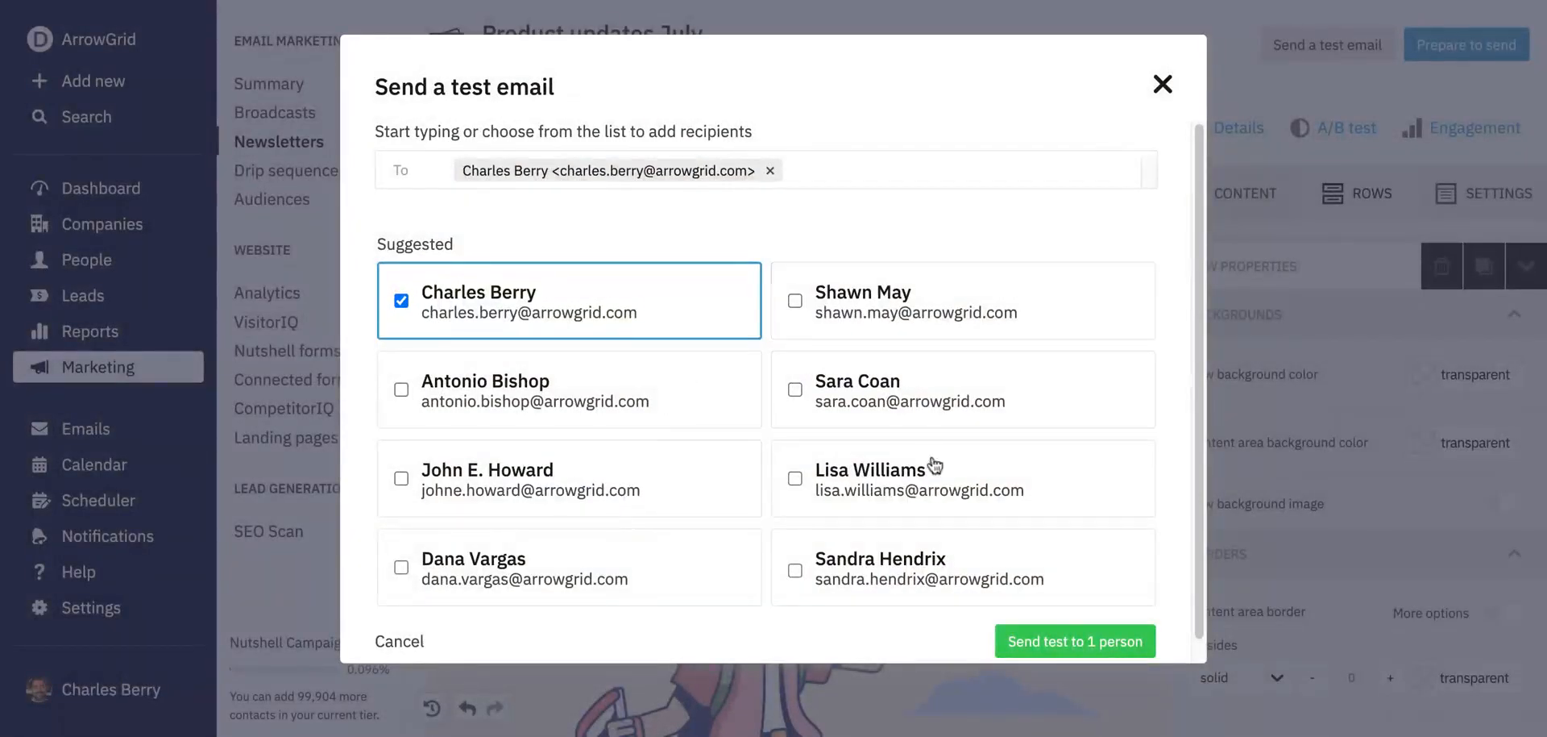
click(1162, 84)
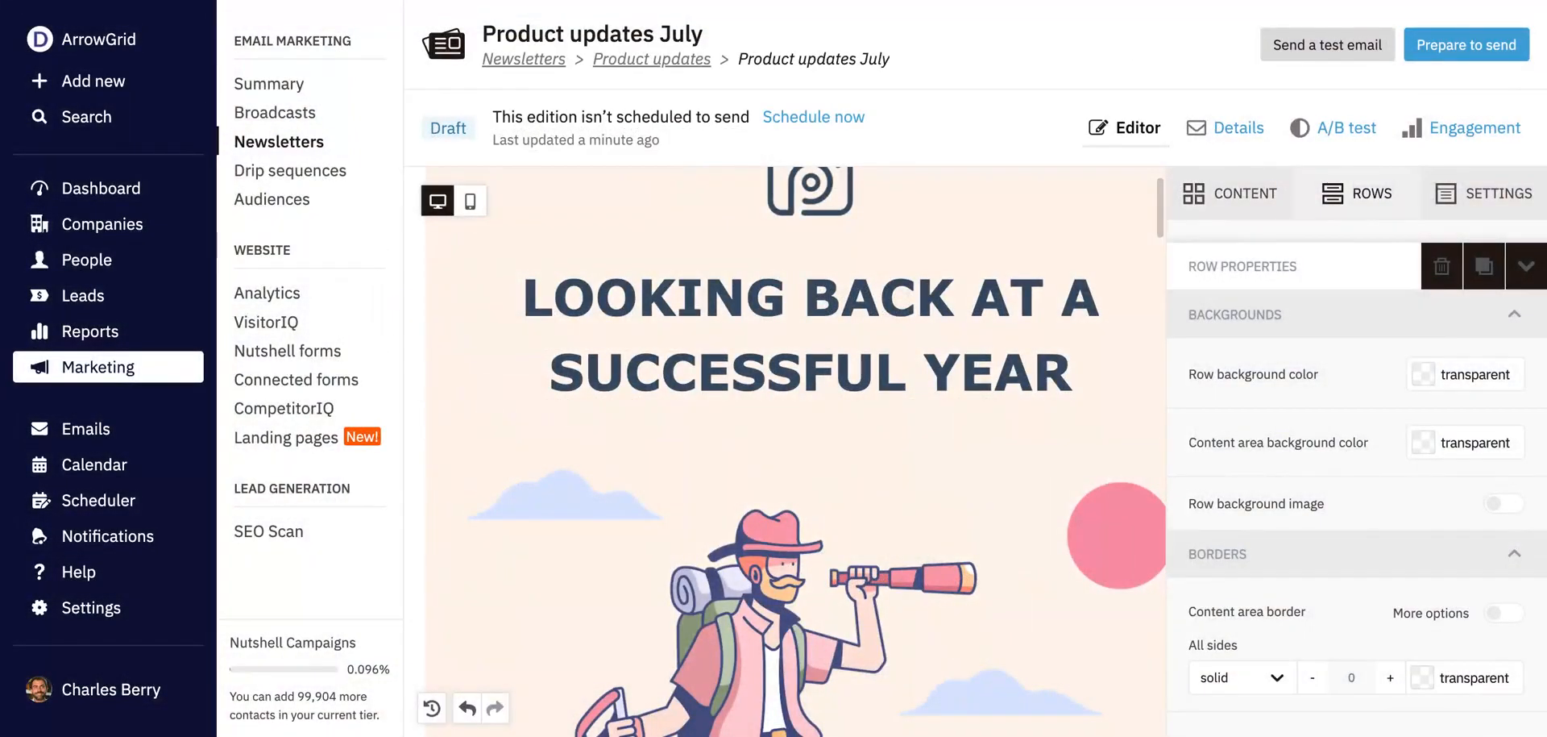
click(1465, 44)
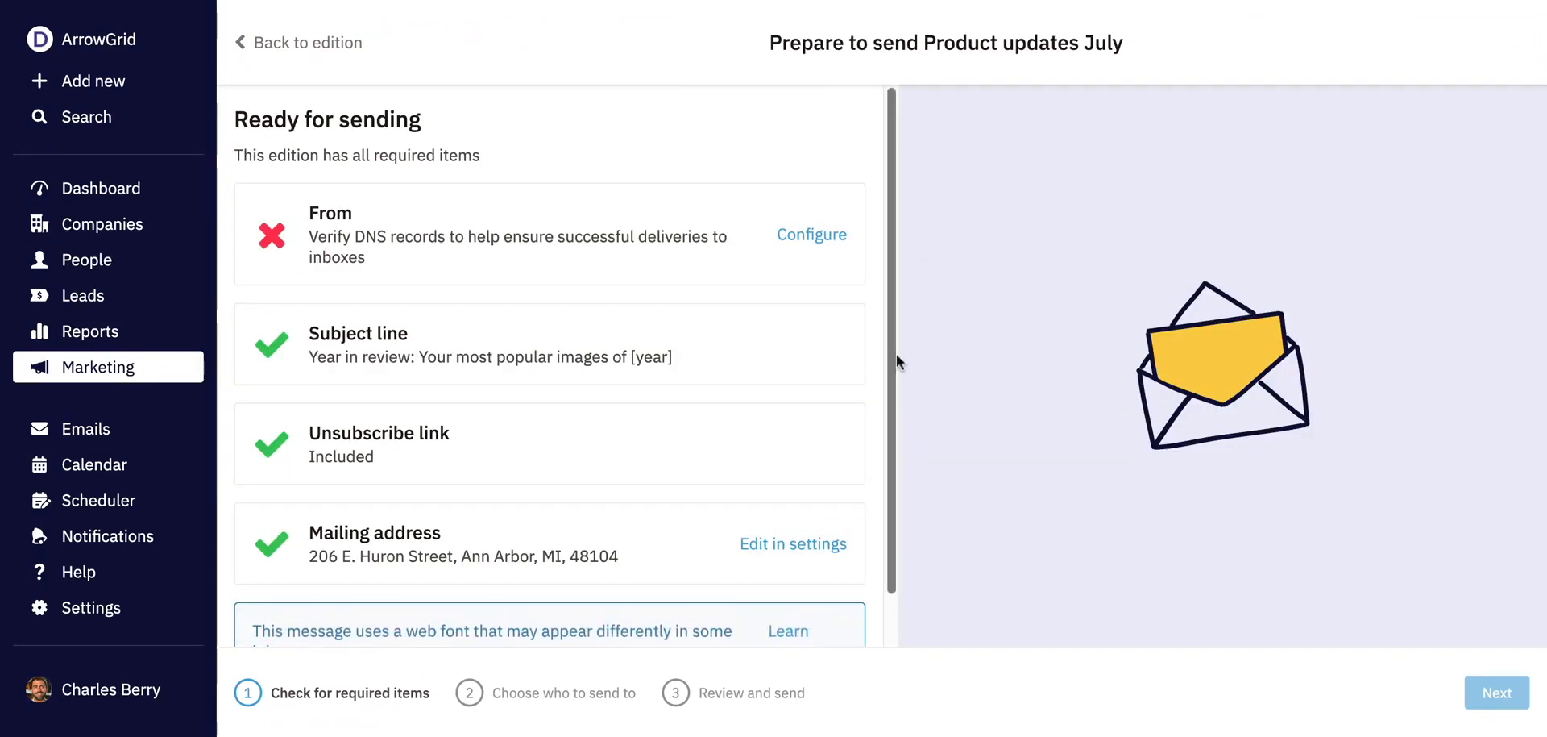
Review the required-items checklist for sending Product updates July, covering sender, subject line, unsubscribe link, mailing address and web font notice.
scroll(746, 354, down, 1)
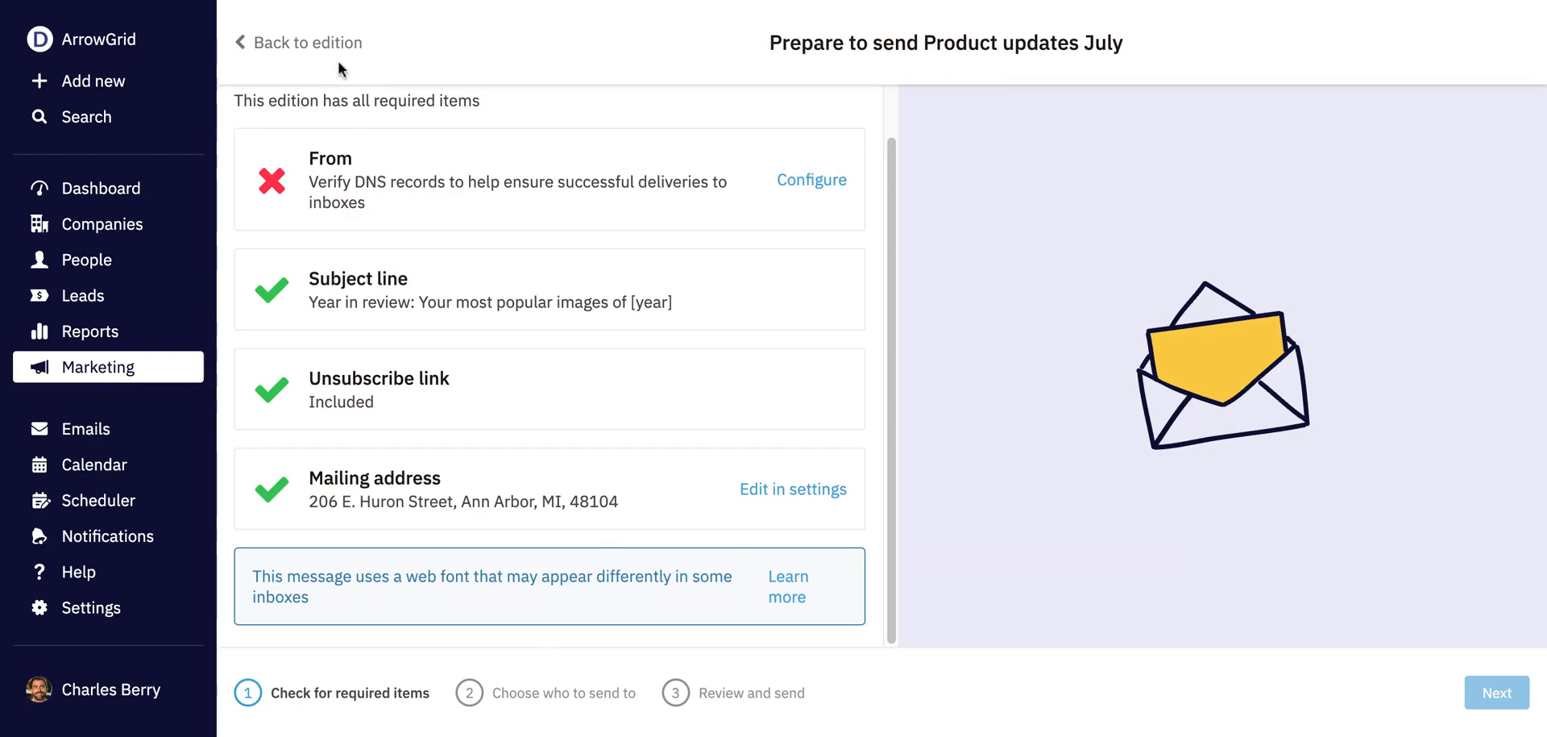
scroll(784, 637, up, 2)
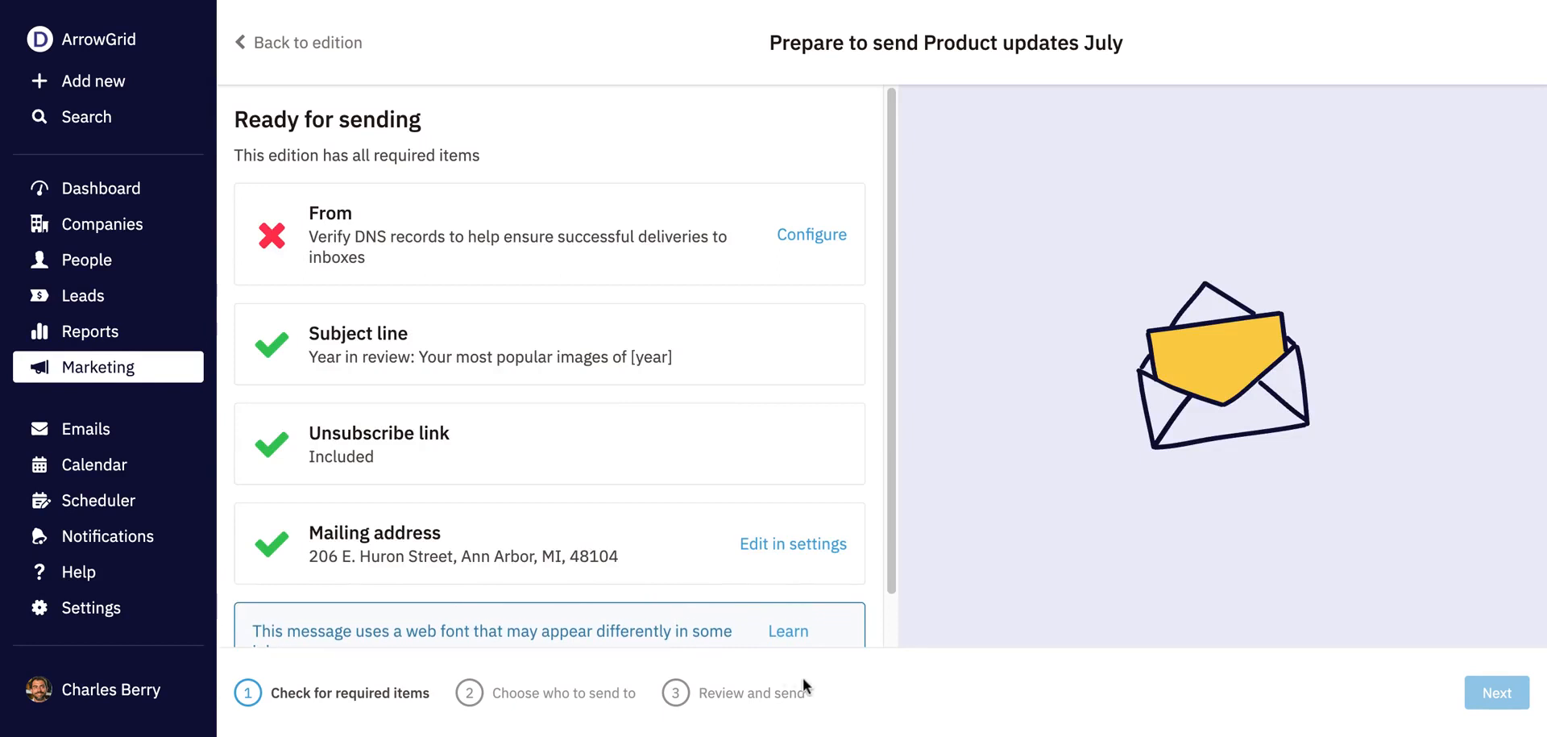
scroll(801, 598, down, 1)
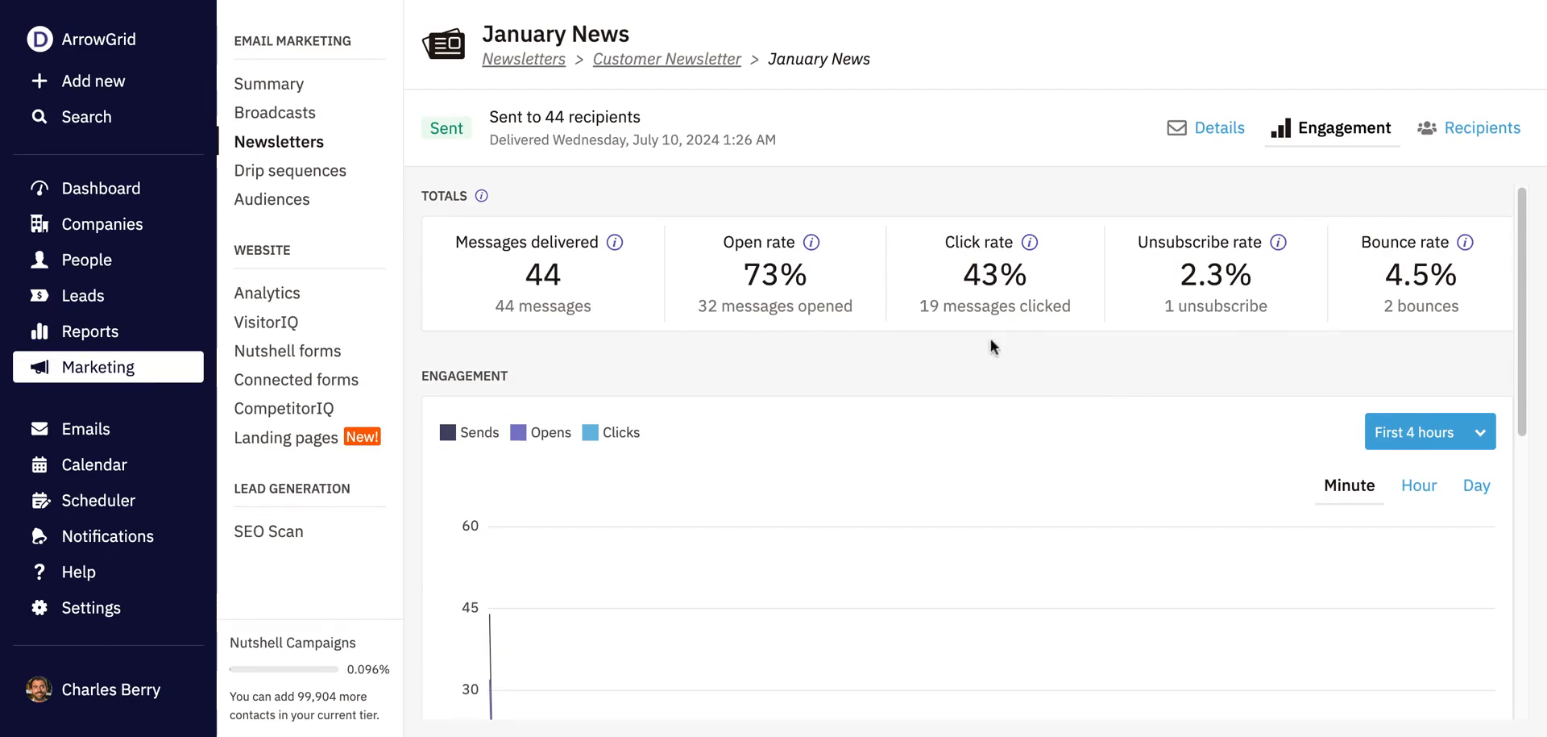
Review the January News engagement report through link tracking and assign the first individual user listed to notifications for any link in the message.
scroll(1249, 330, down, 3)
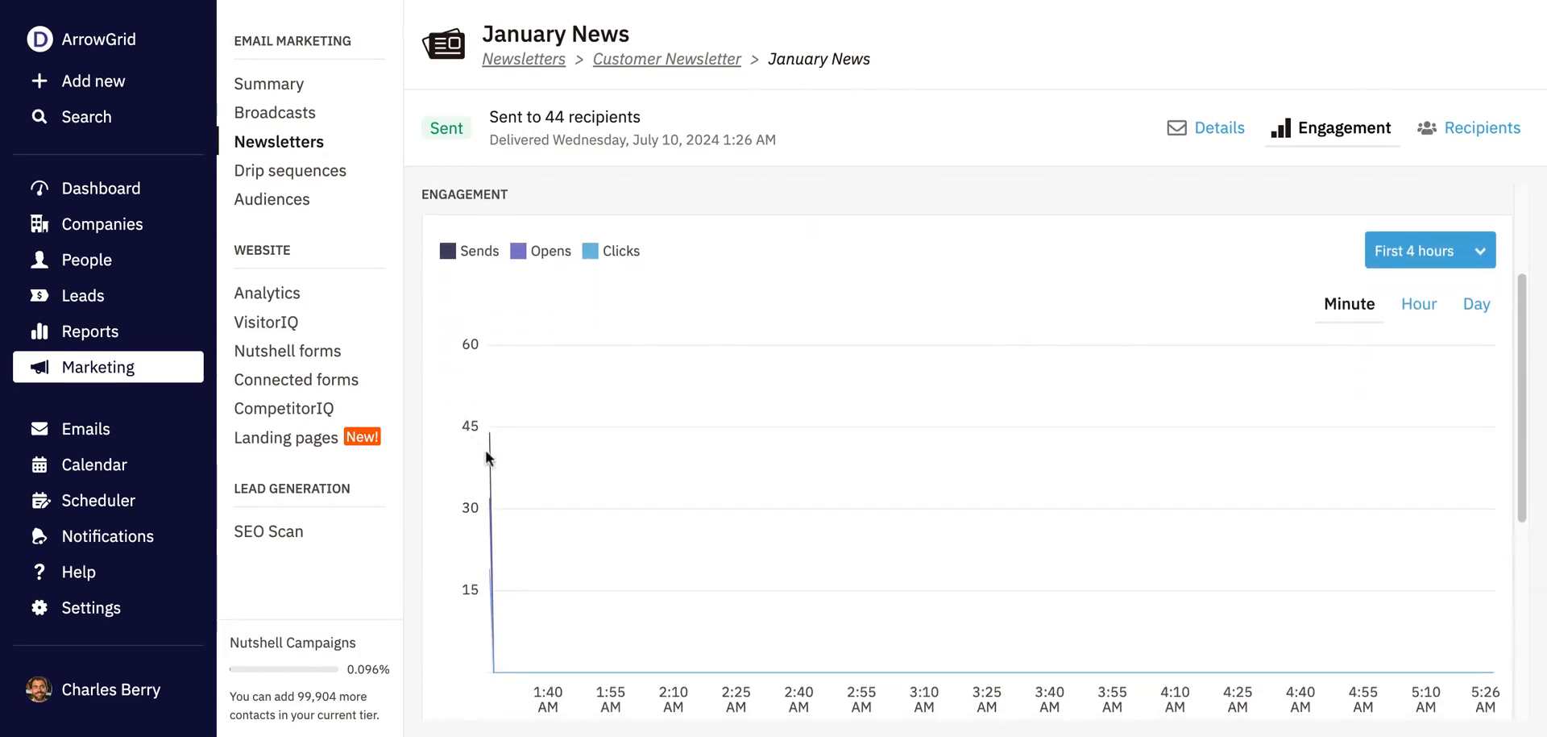
scroll(693, 466, down, 5)
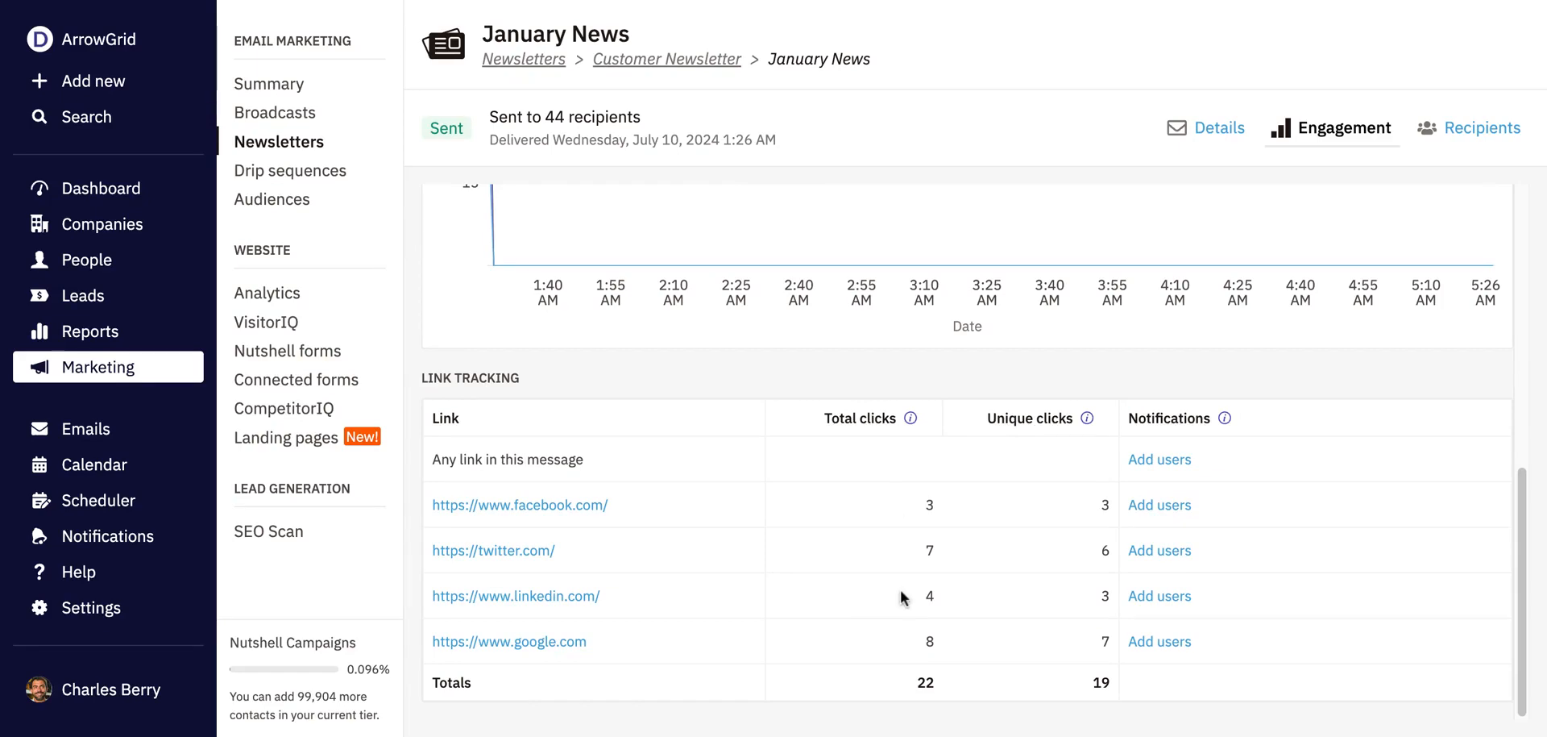
click(1159, 459)
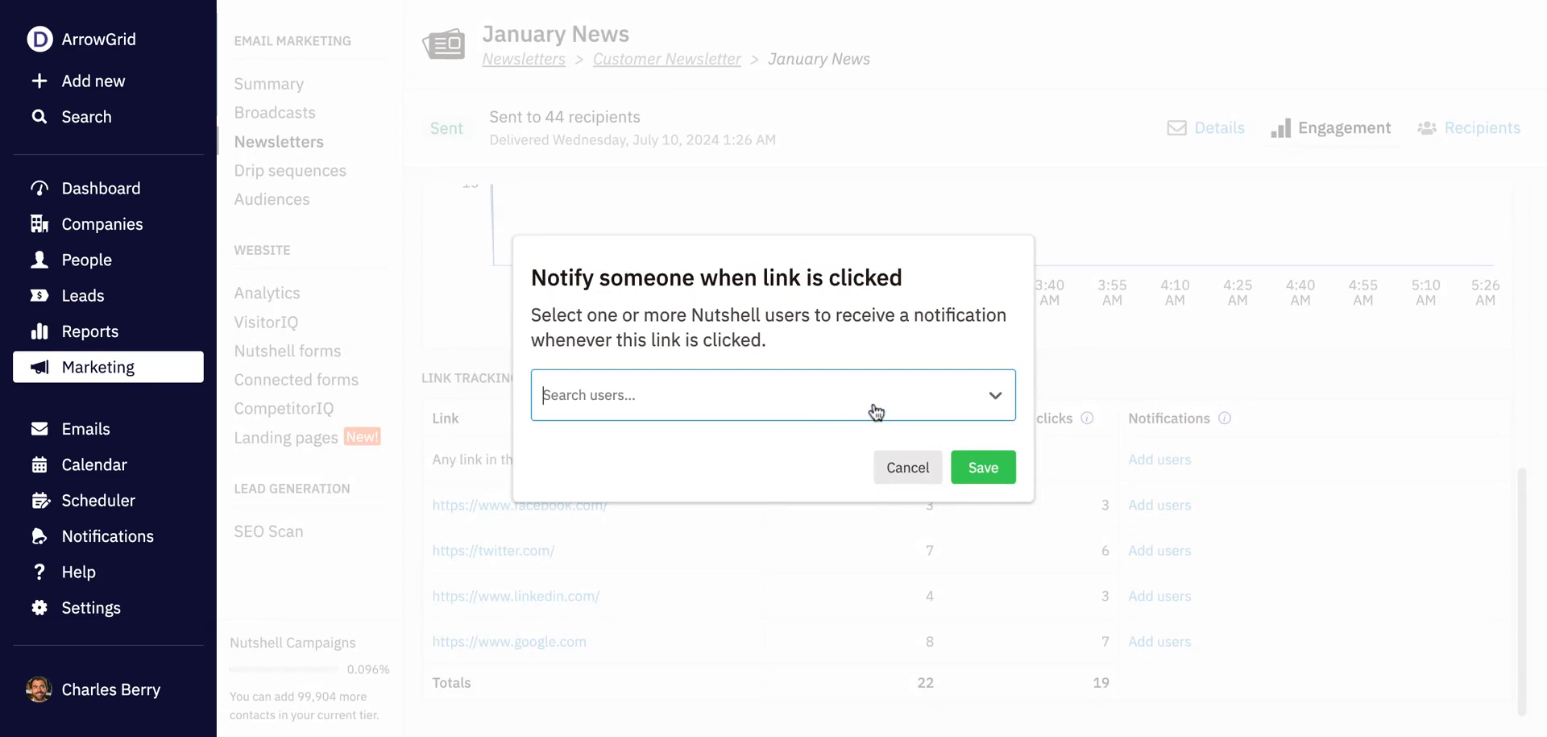
click(793, 395)
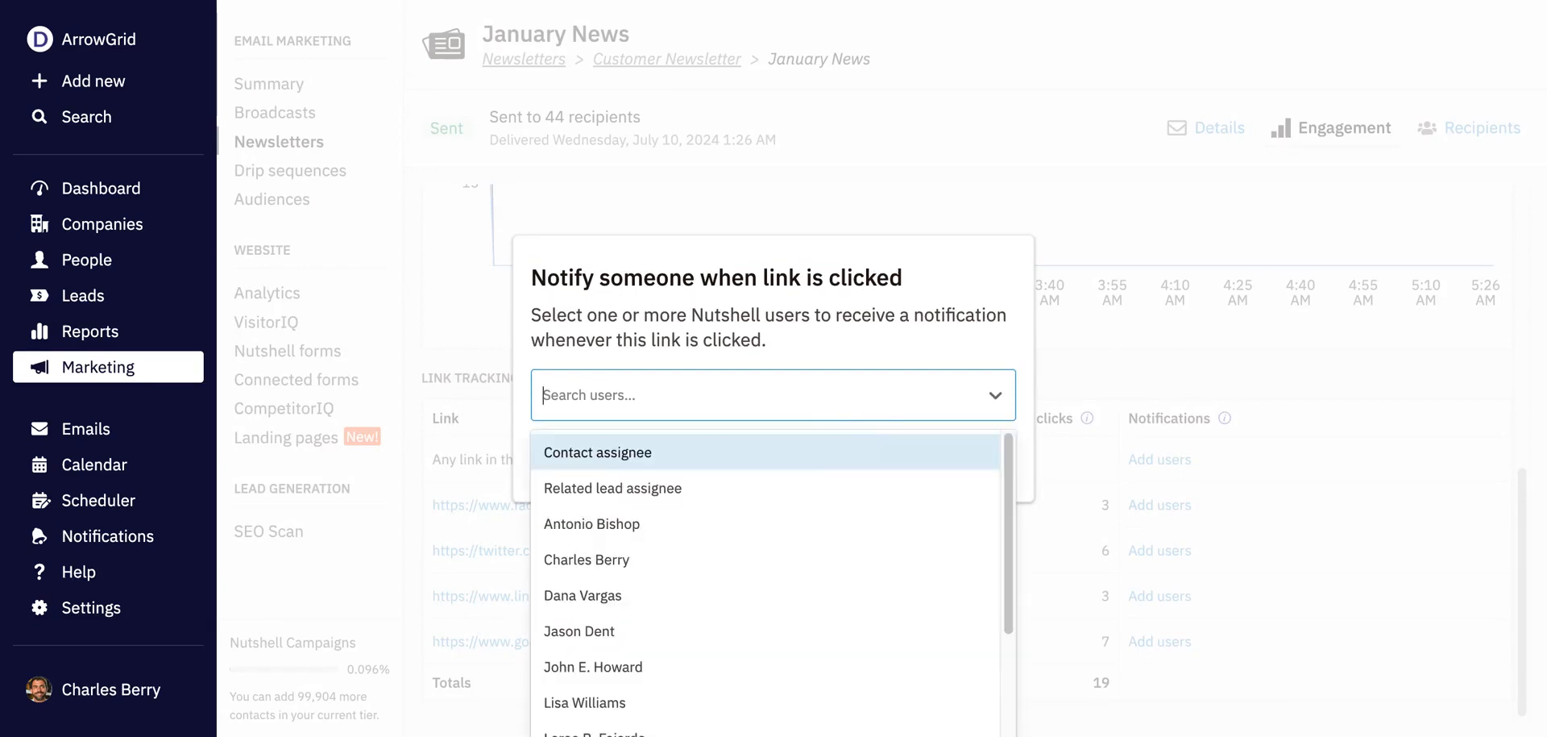
click(791, 523)
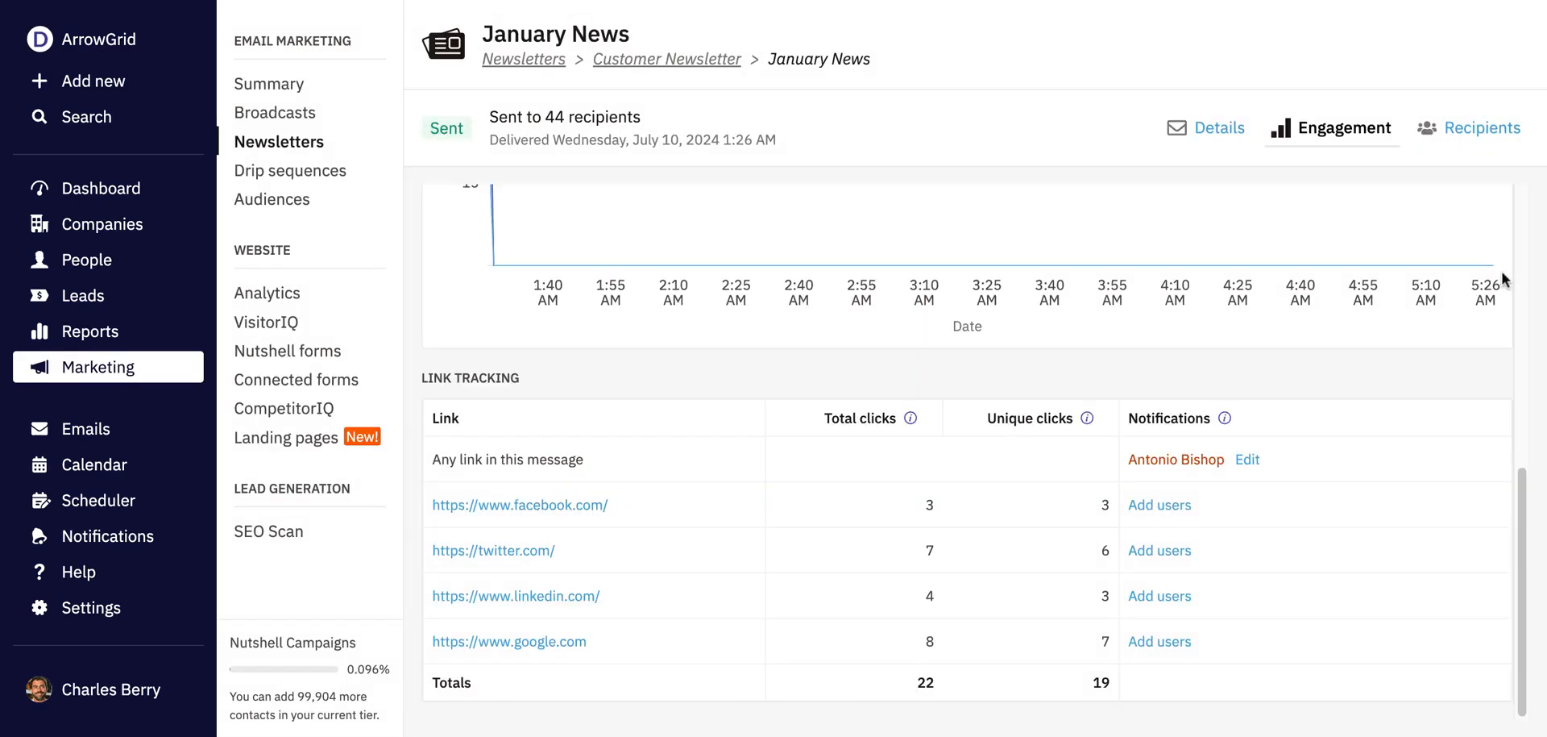
Examine the January News recipients, checking their engagement ratings and marketing statuses down the list.
click(1518, 138)
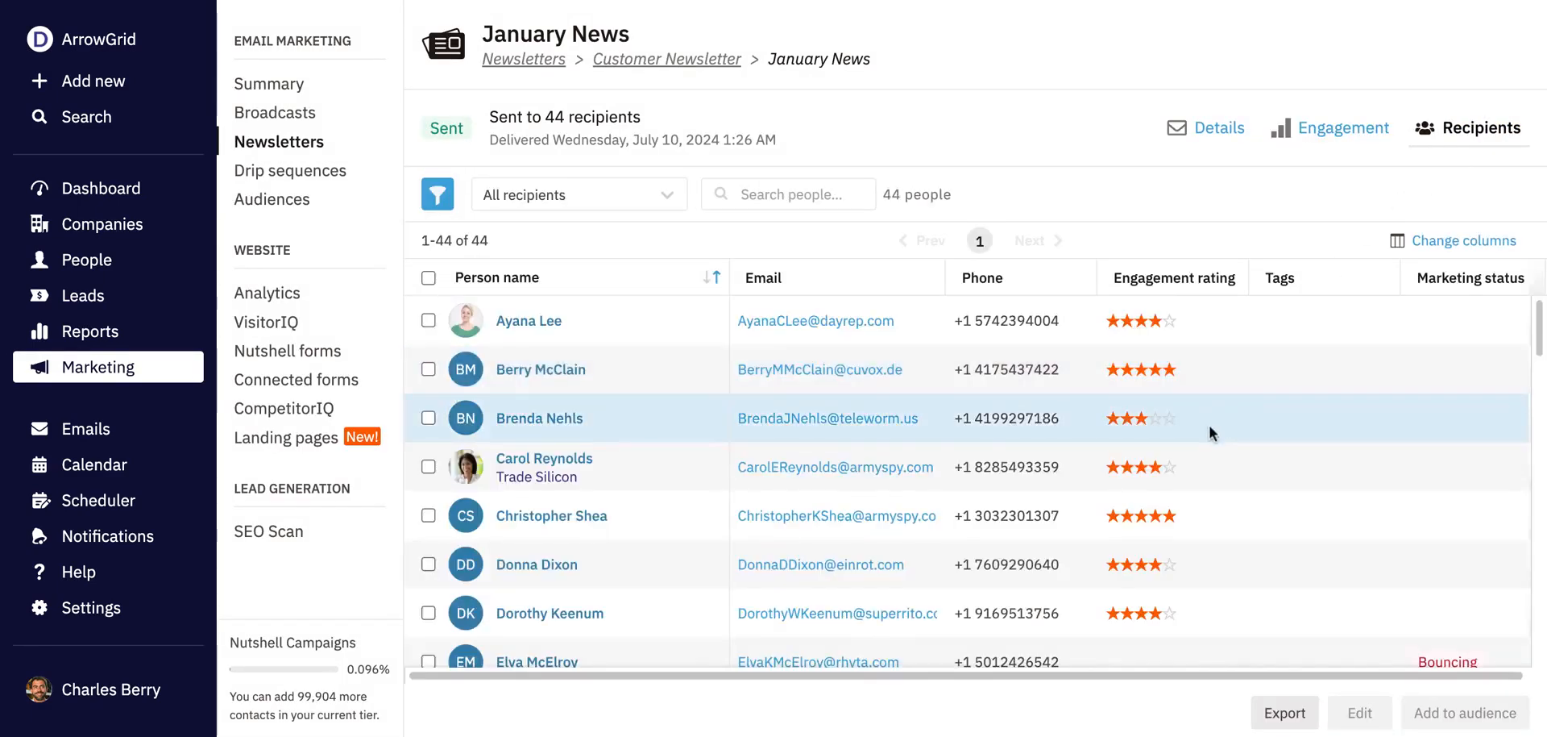
scroll(1209, 424, down, 1)
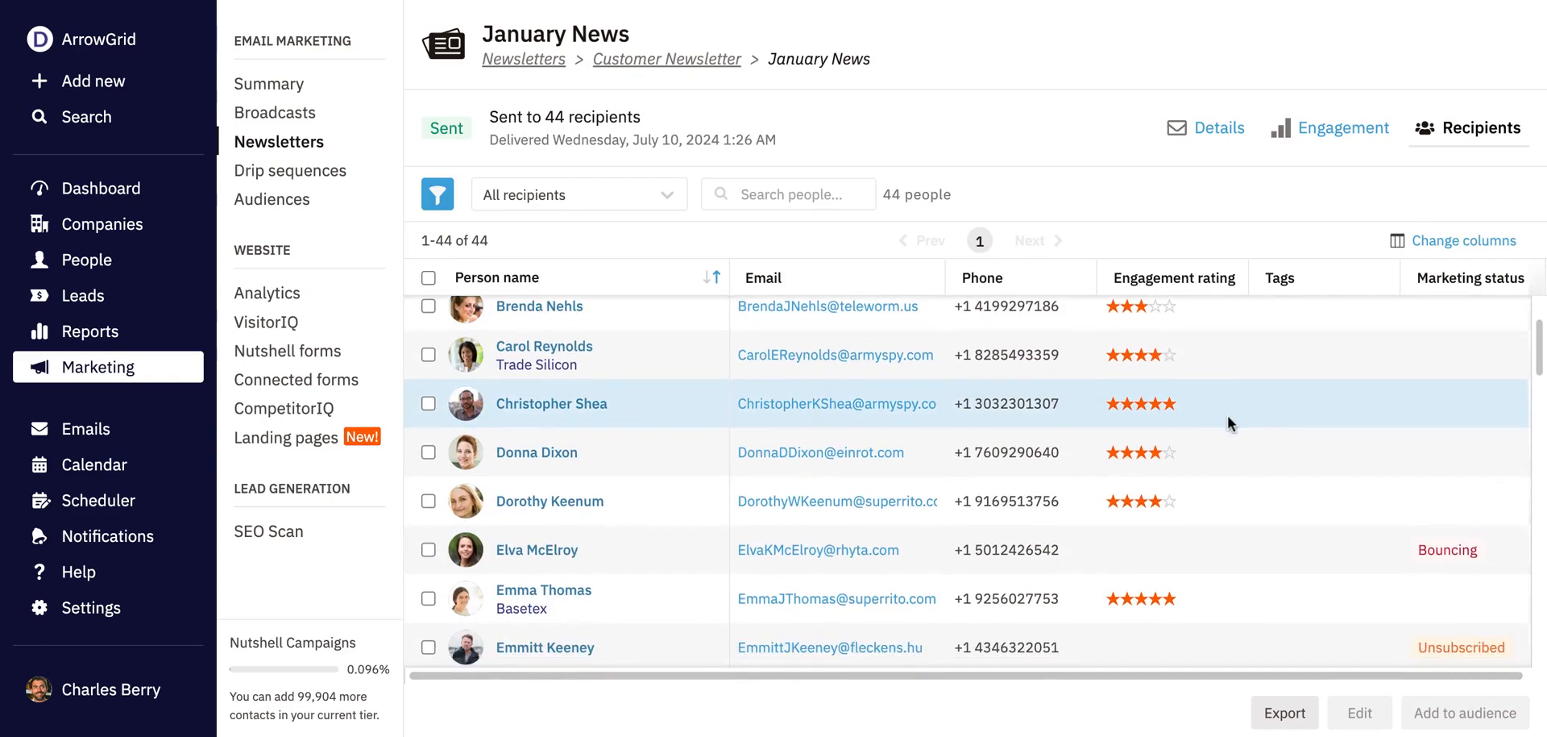
scroll(1227, 414, down, 1)
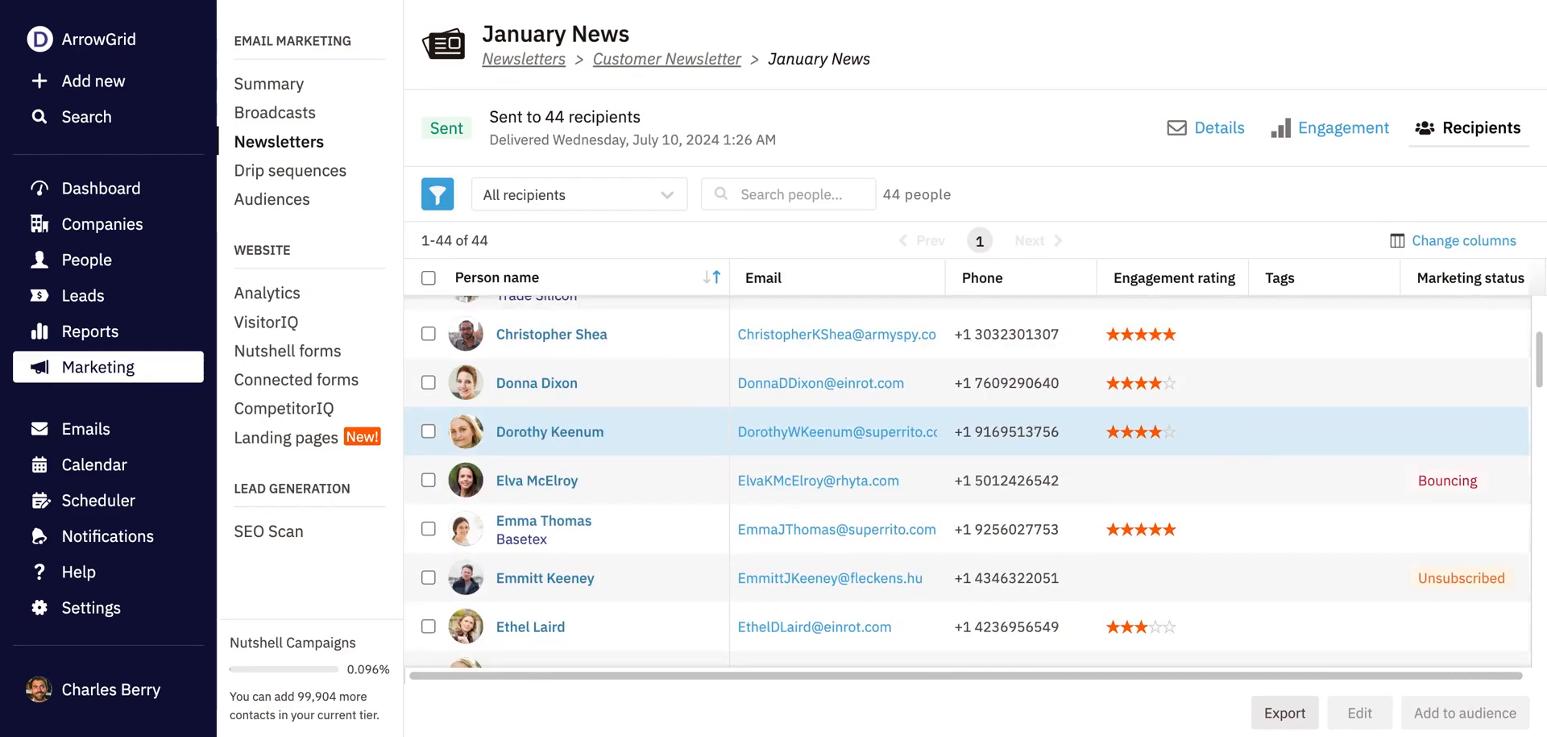